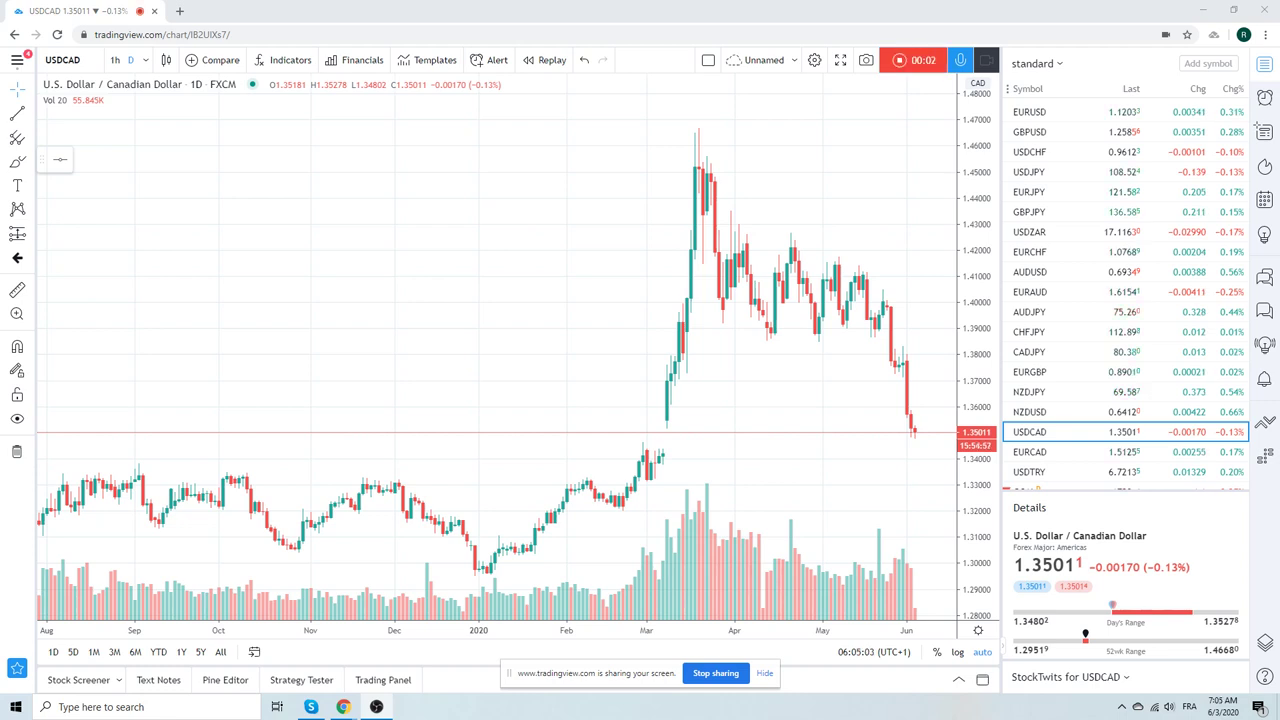
Load the EURUSD daily chart from the watchlist and zoom out and back in on it.
{"action": "scroll", "coordinate": [437, 246], "scroll_direction": "down", "scroll_amount": 3}
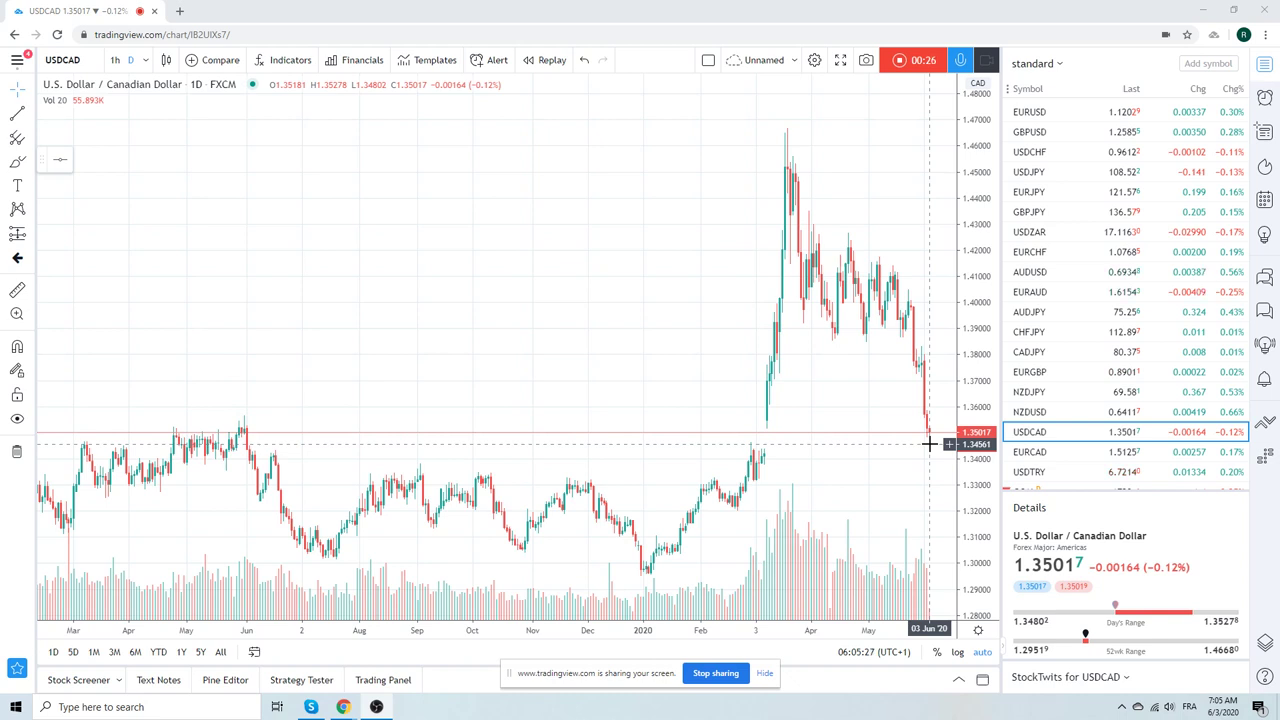
{"action": "scroll", "coordinate": [632, 409], "scroll_direction": "up", "scroll_amount": 2}
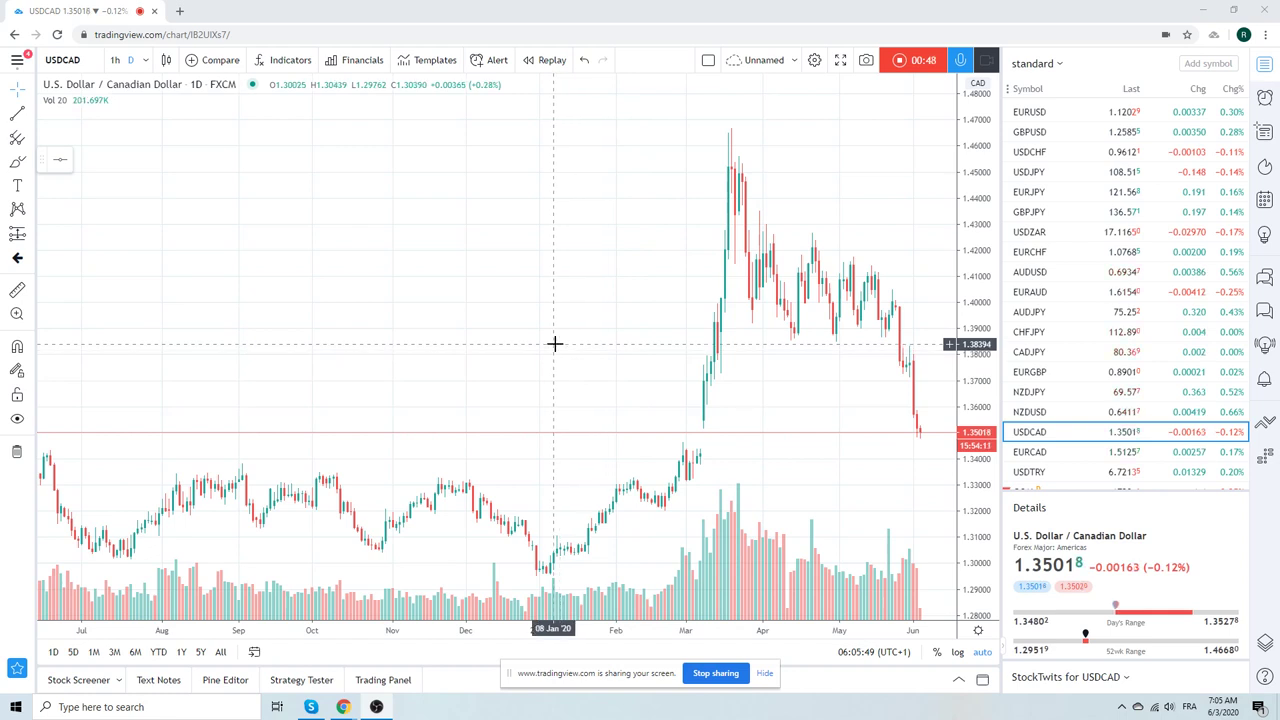
{"action": "left_click", "coordinate": [1033, 117]}
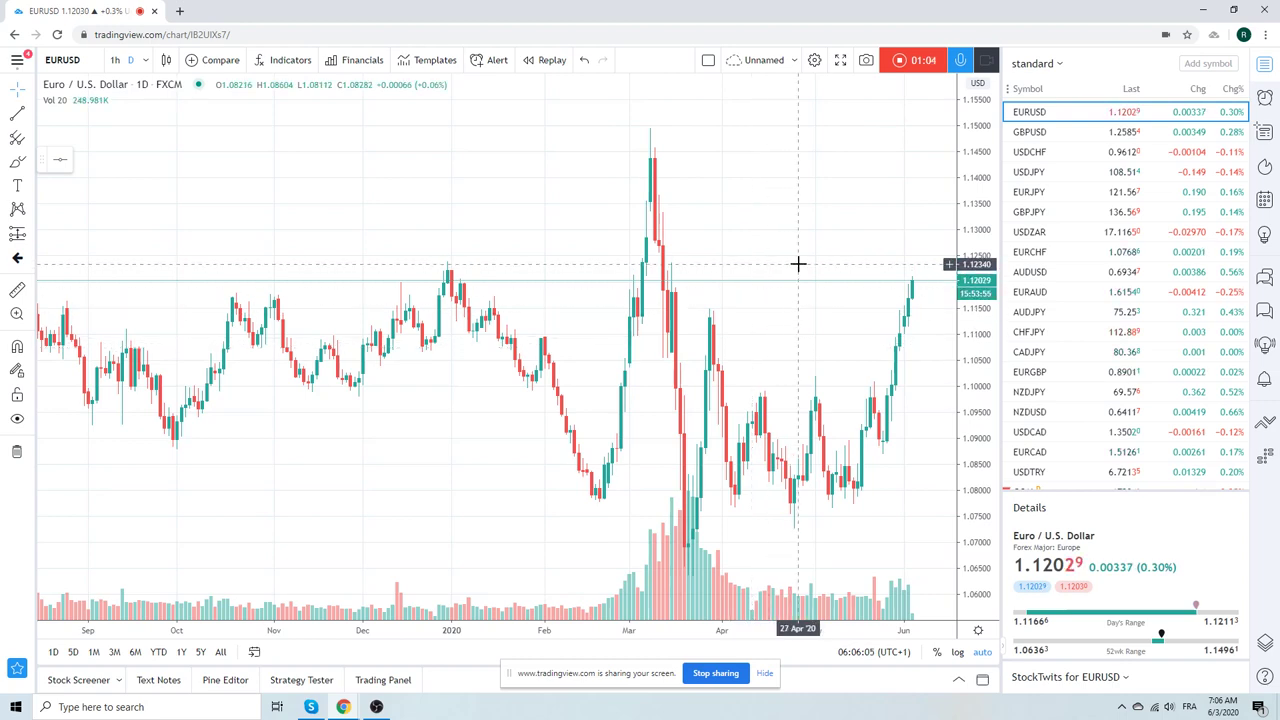
{"action": "scroll", "coordinate": [566, 294], "scroll_direction": "down", "scroll_amount": 3}
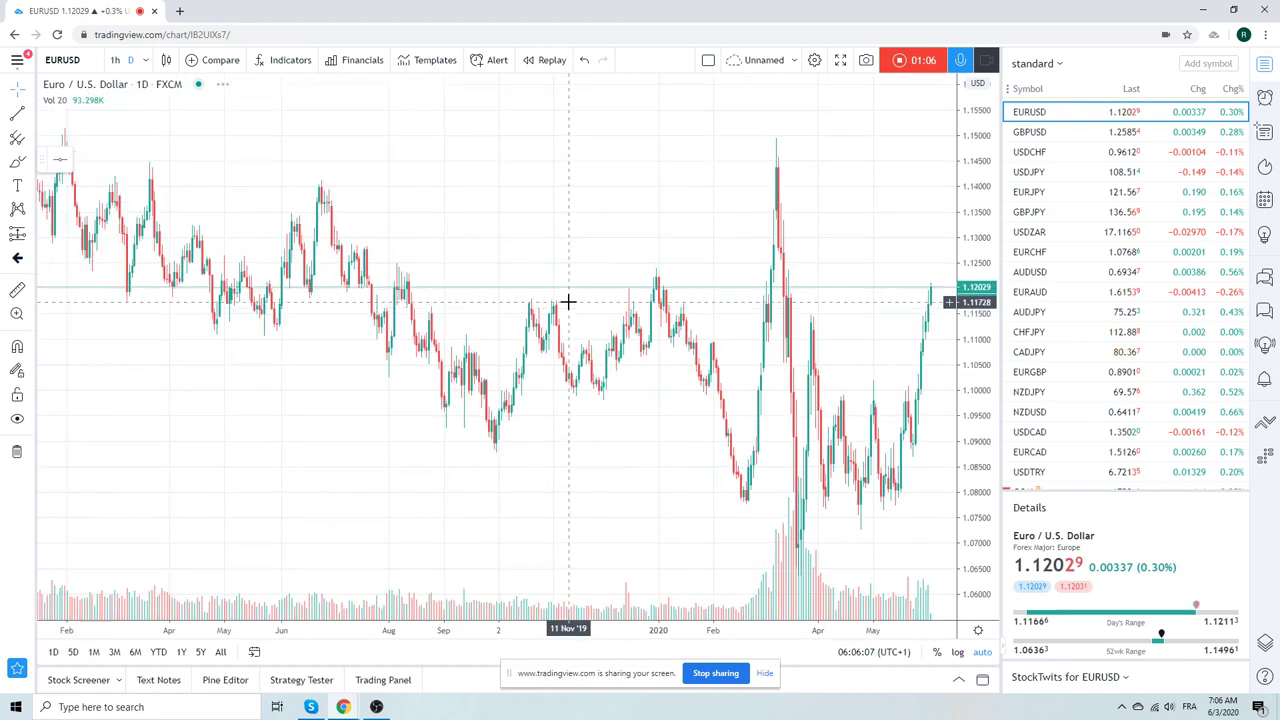
{"action": "scroll", "coordinate": [567, 300], "scroll_direction": "up", "scroll_amount": 2}
{"action": "scroll", "coordinate": [567, 300], "scroll_direction": "down", "scroll_amount": 2}
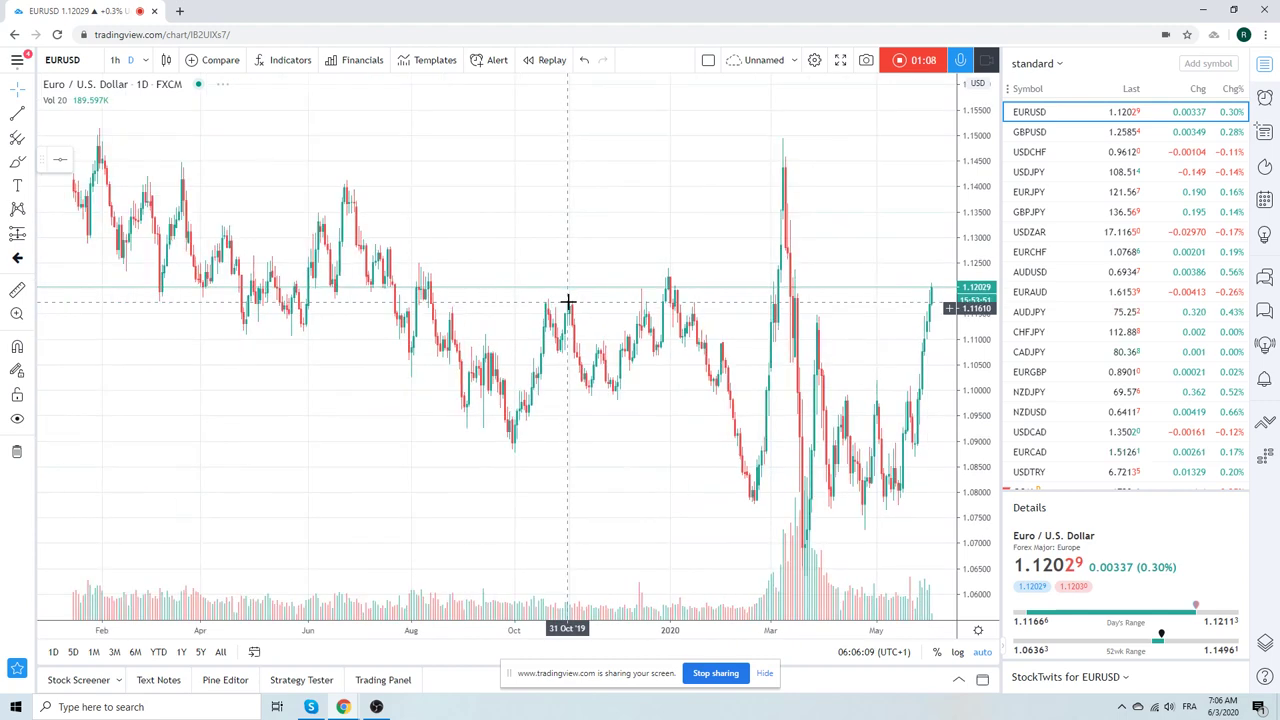
{"action": "scroll", "coordinate": [567, 300], "scroll_direction": "up", "scroll_amount": 3}
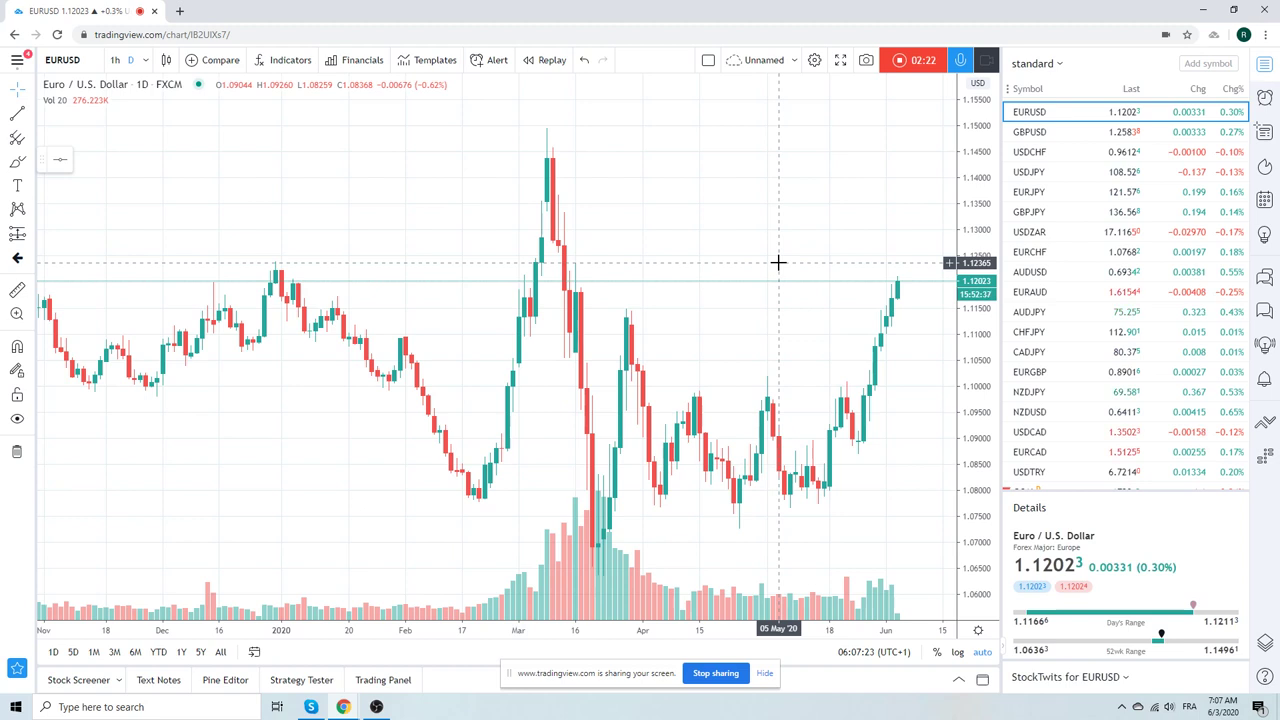
Show GBPUSD, then USDCHF, then EURCHF from the watchlist.
{"action": "left_click", "coordinate": [1035, 132]}
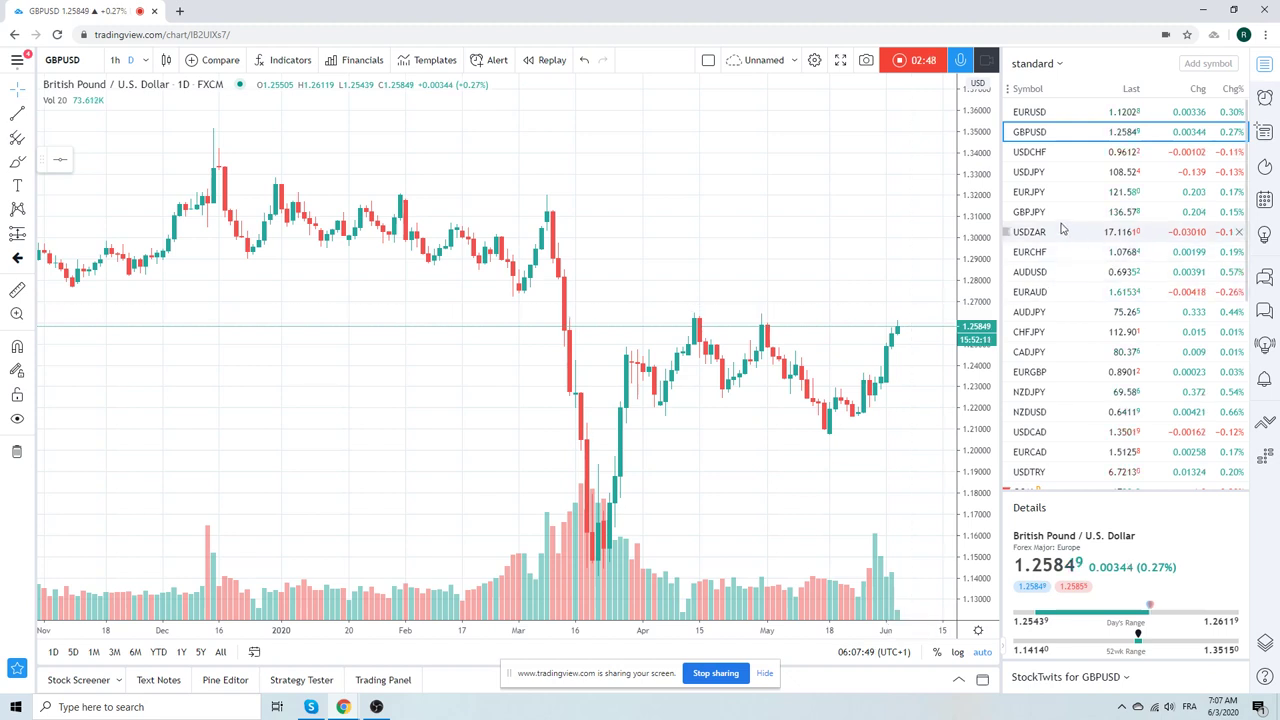
{"action": "left_click", "coordinate": [1032, 153]}
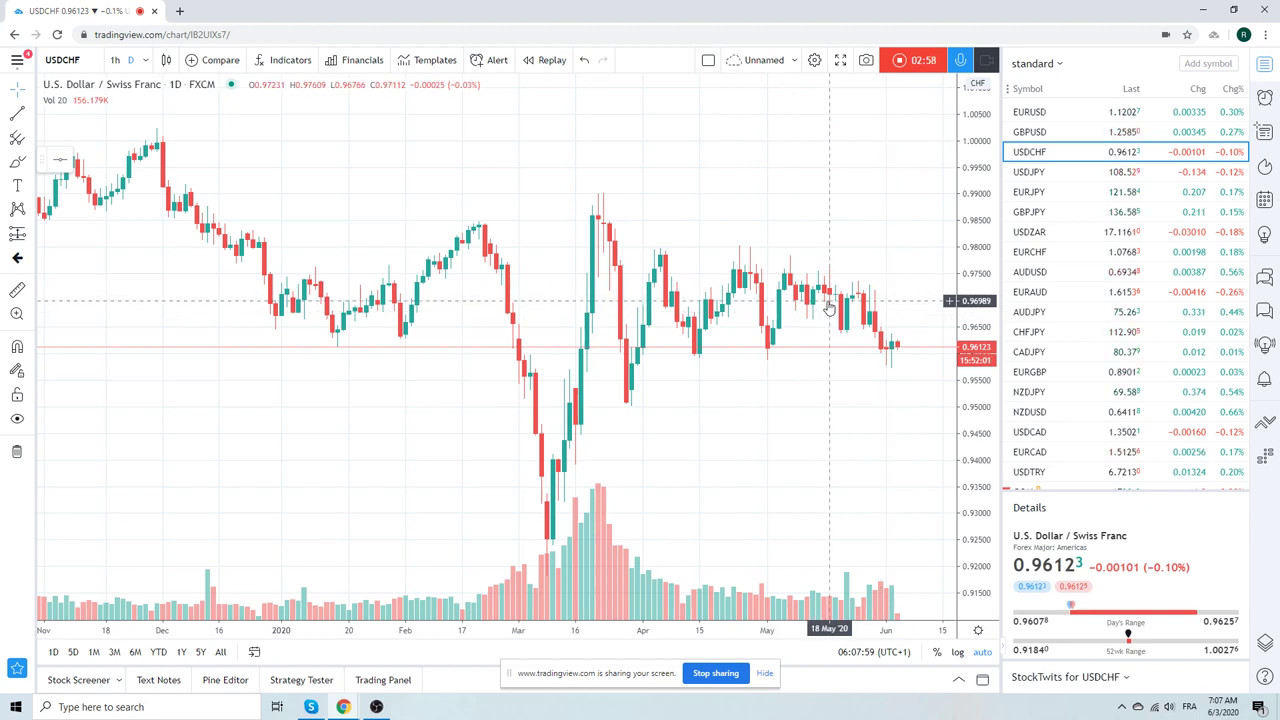
{"action": "left_click", "coordinate": [1020, 253]}
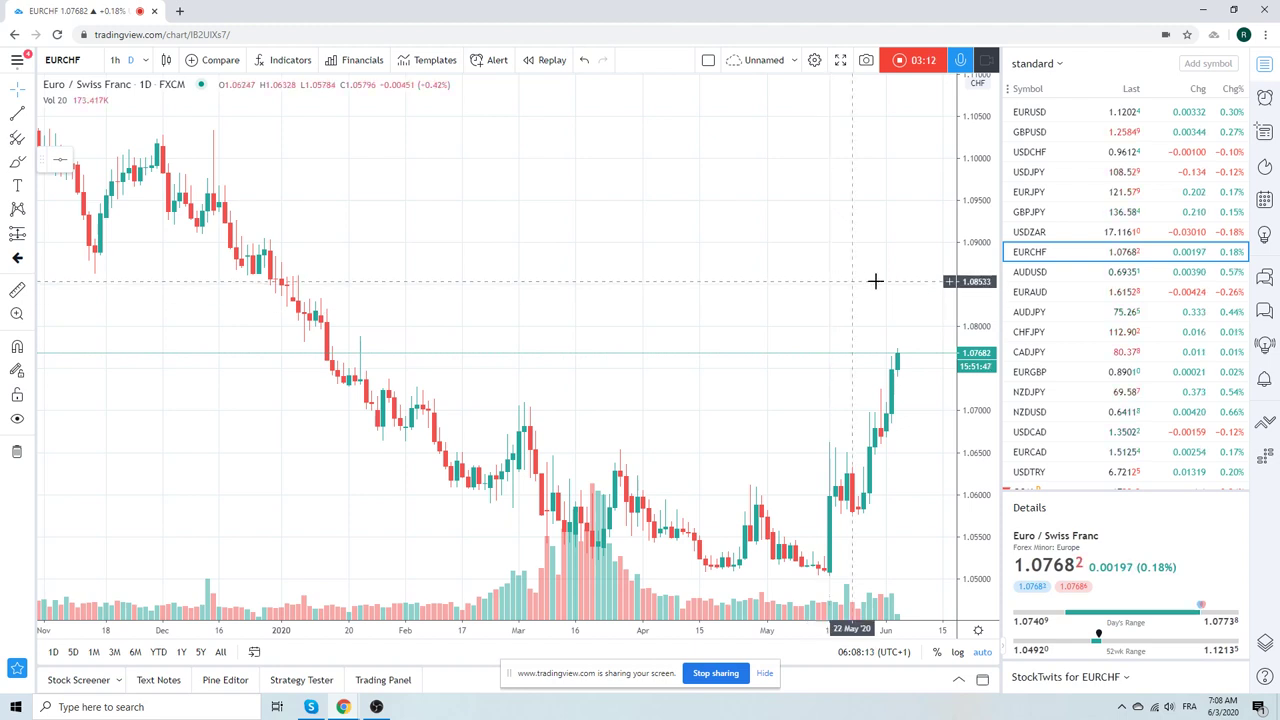
Load AUDUSD, view it on 1h candles, then return to the D timeframe.
{"action": "left_click", "coordinate": [1032, 272]}
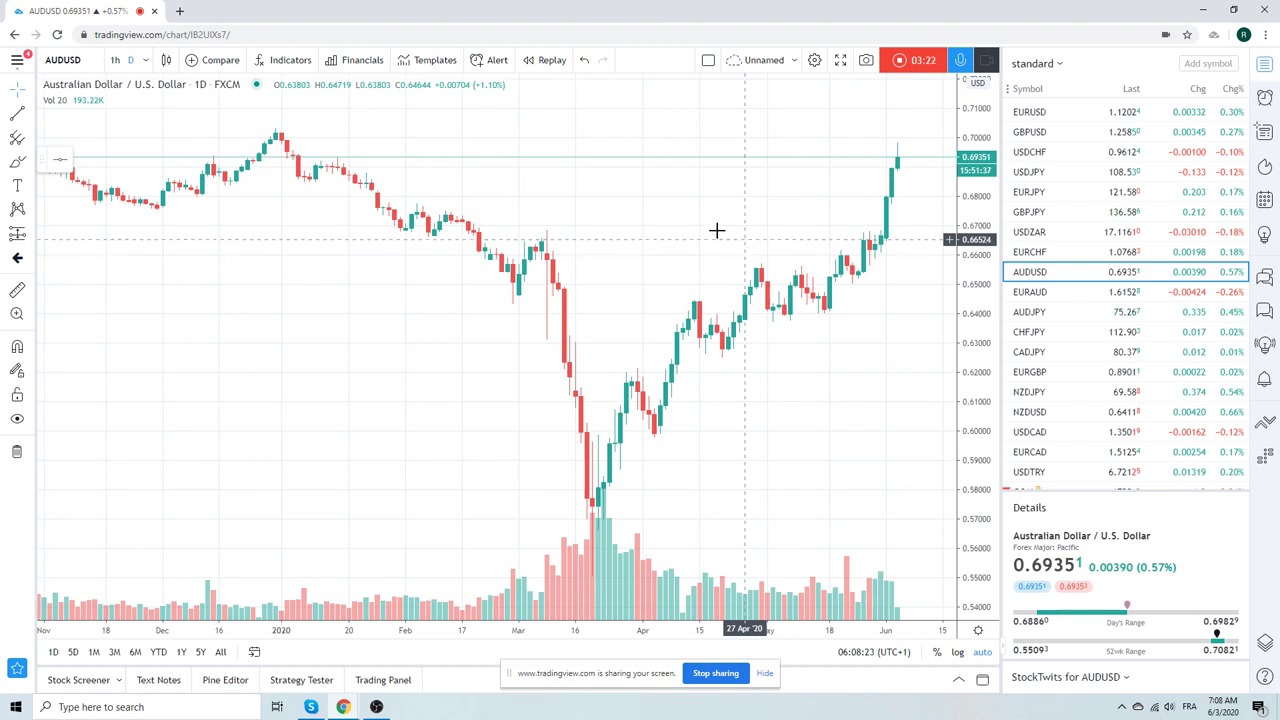
{"action": "left_click", "coordinate": [115, 60]}
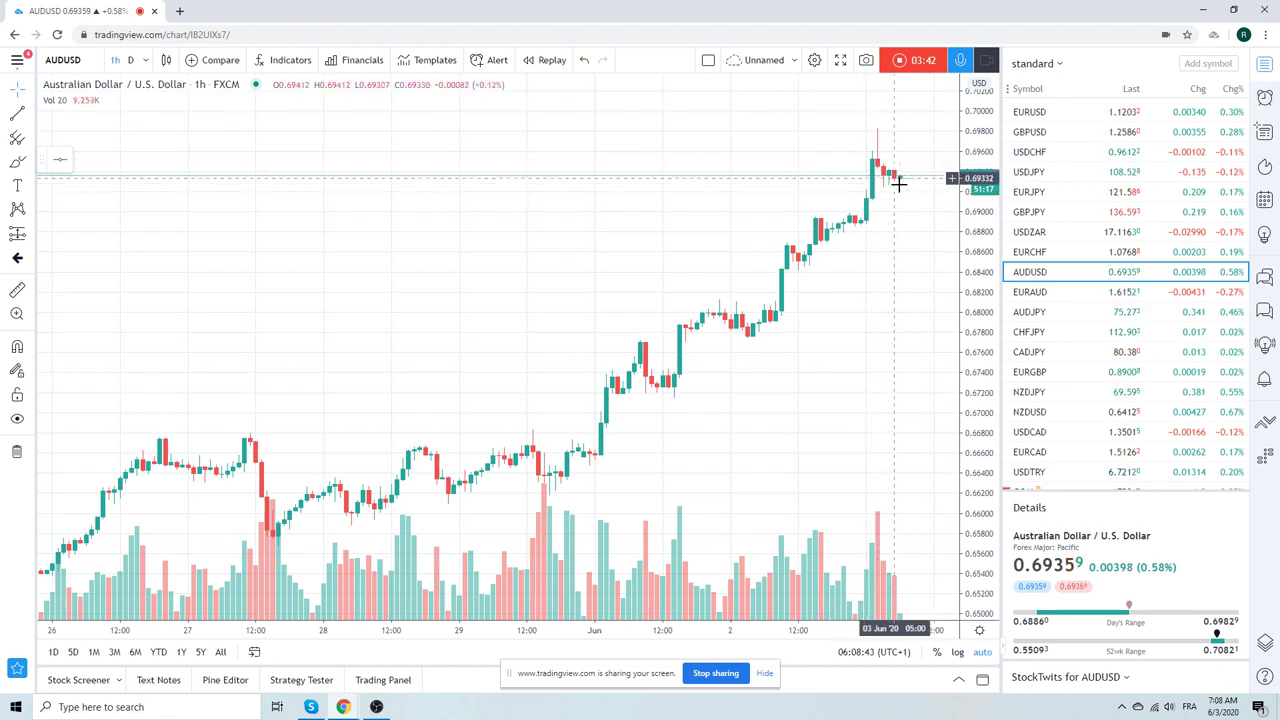
{"action": "left_click", "coordinate": [131, 61]}
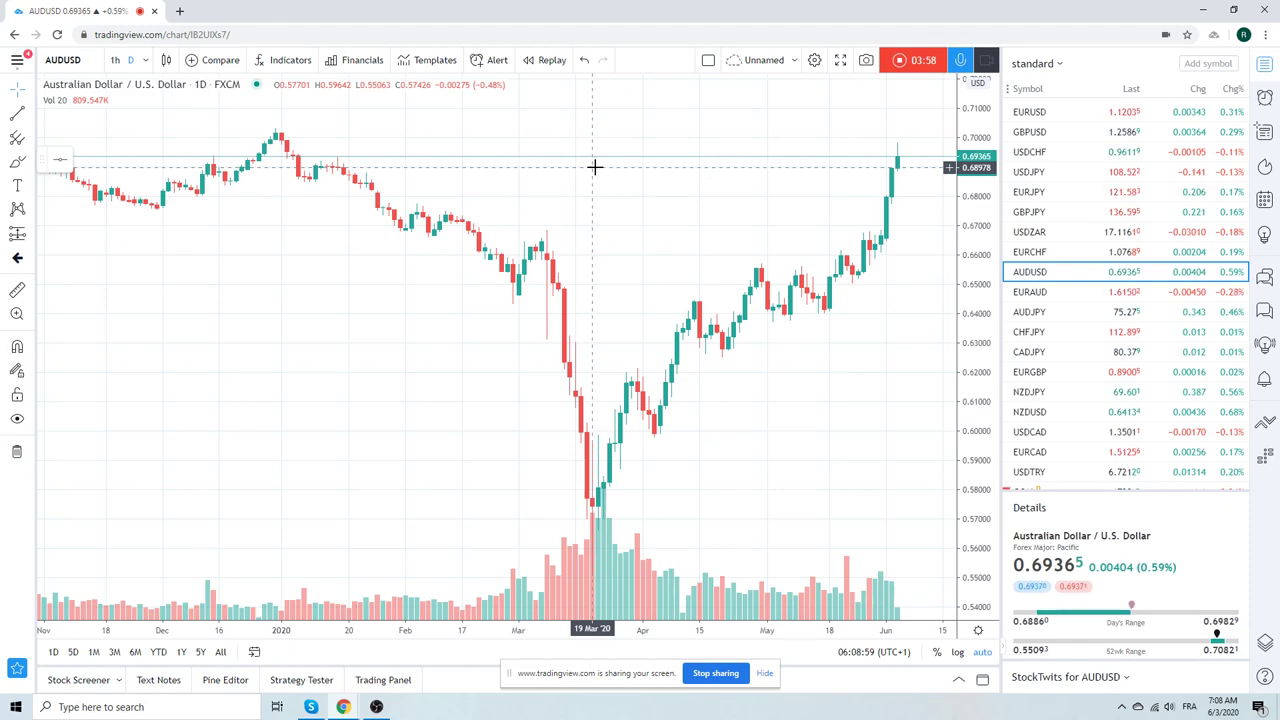
Load EURAUD and zoom out on its daily chart, then switch to AUDJPY.
{"action": "left_click", "coordinate": [1032, 295]}
{"action": "scroll", "coordinate": [814, 254], "scroll_direction": "down", "scroll_amount": 5}
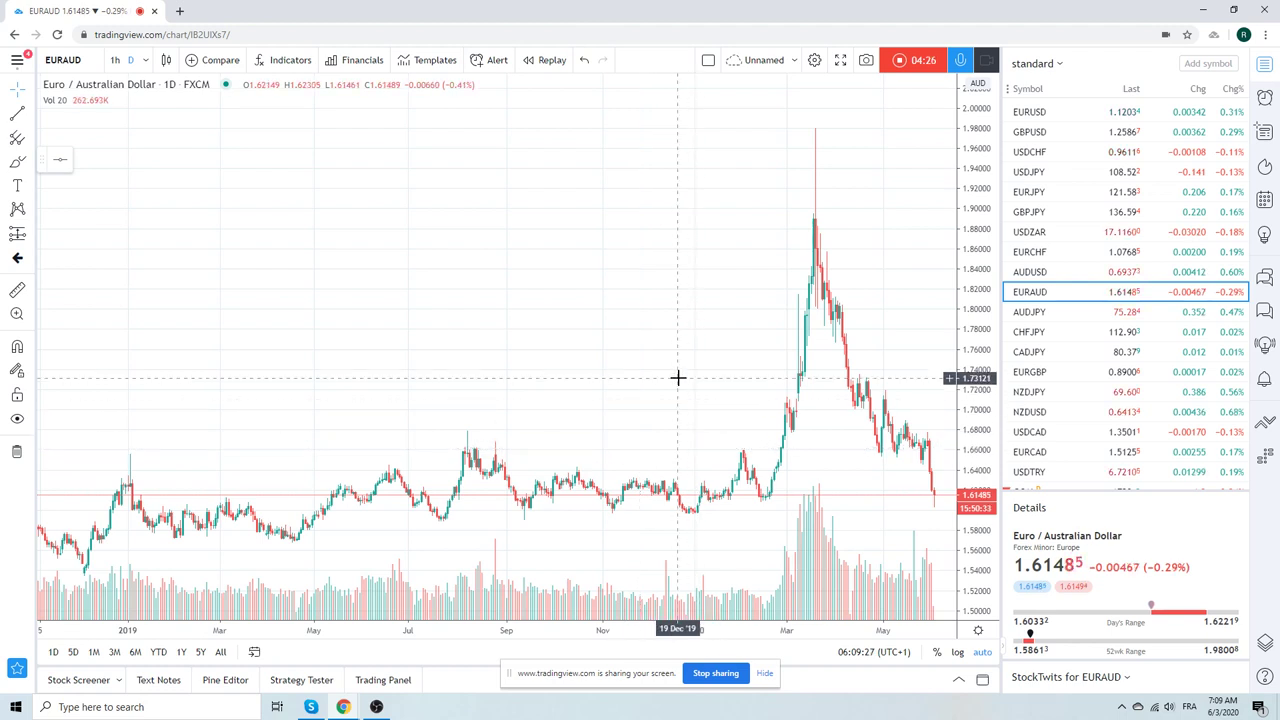
{"action": "left_click", "coordinate": [1036, 316]}
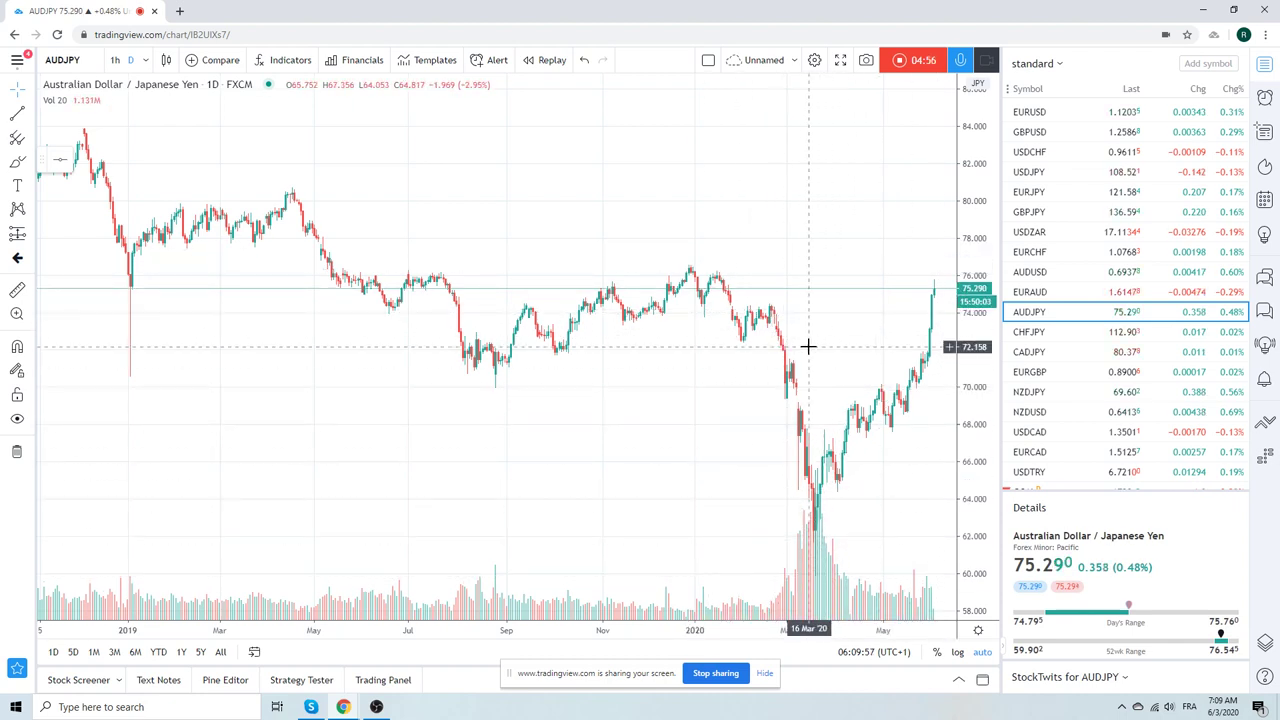
Pass through CADJPY to the EURCAD daily chart and scroll over it to review.
{"action": "left_click", "coordinate": [1033, 352]}
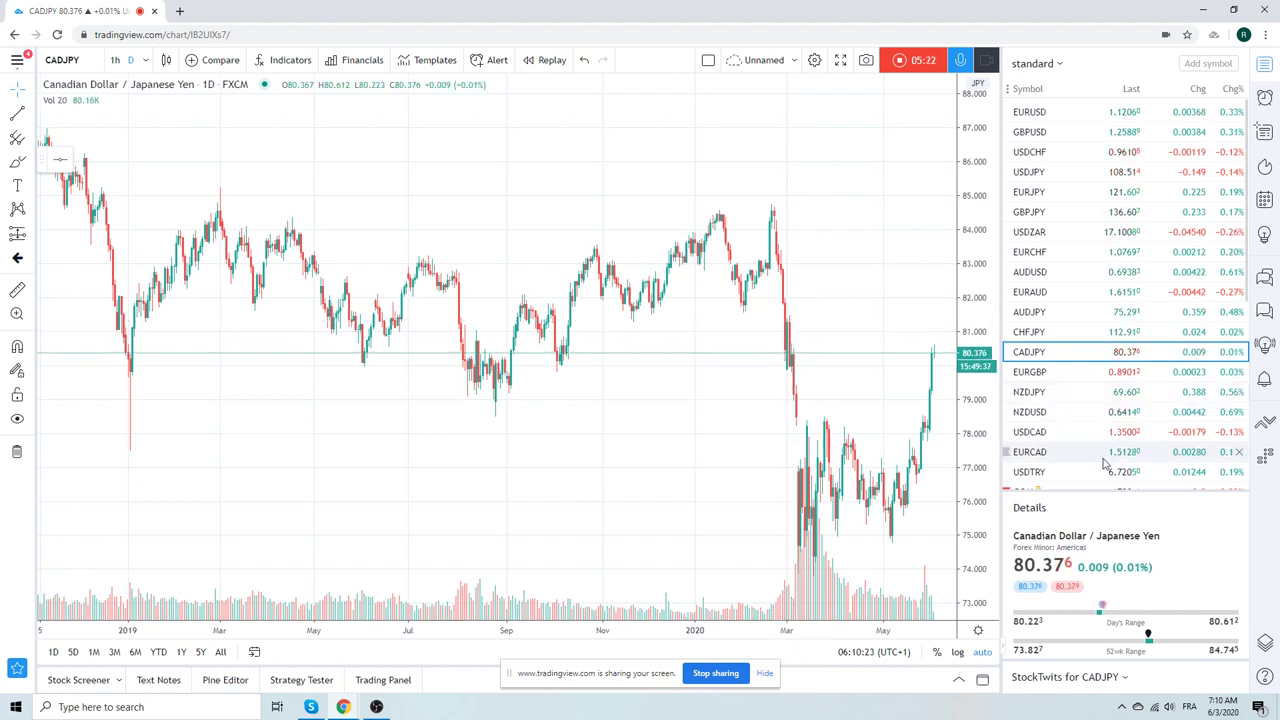
{"action": "left_click", "coordinate": [1050, 451]}
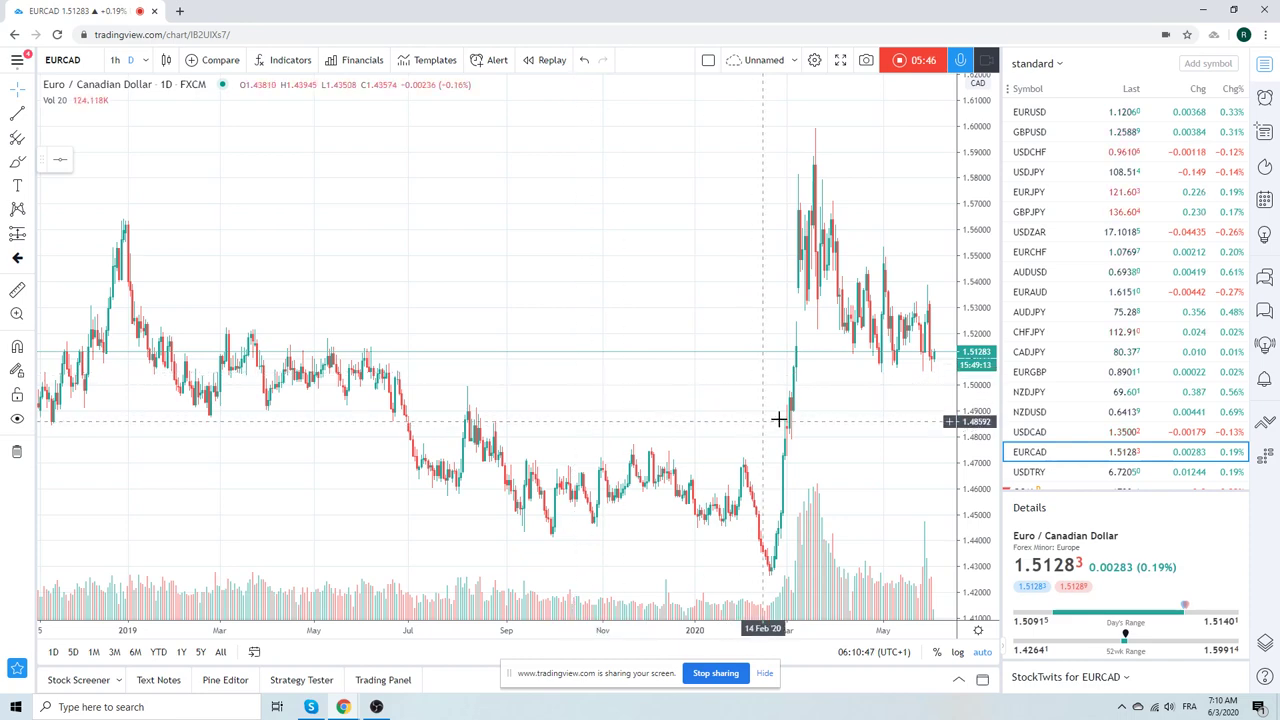
{"action": "scroll", "coordinate": [810, 490], "scroll_direction": "up", "scroll_amount": 5}
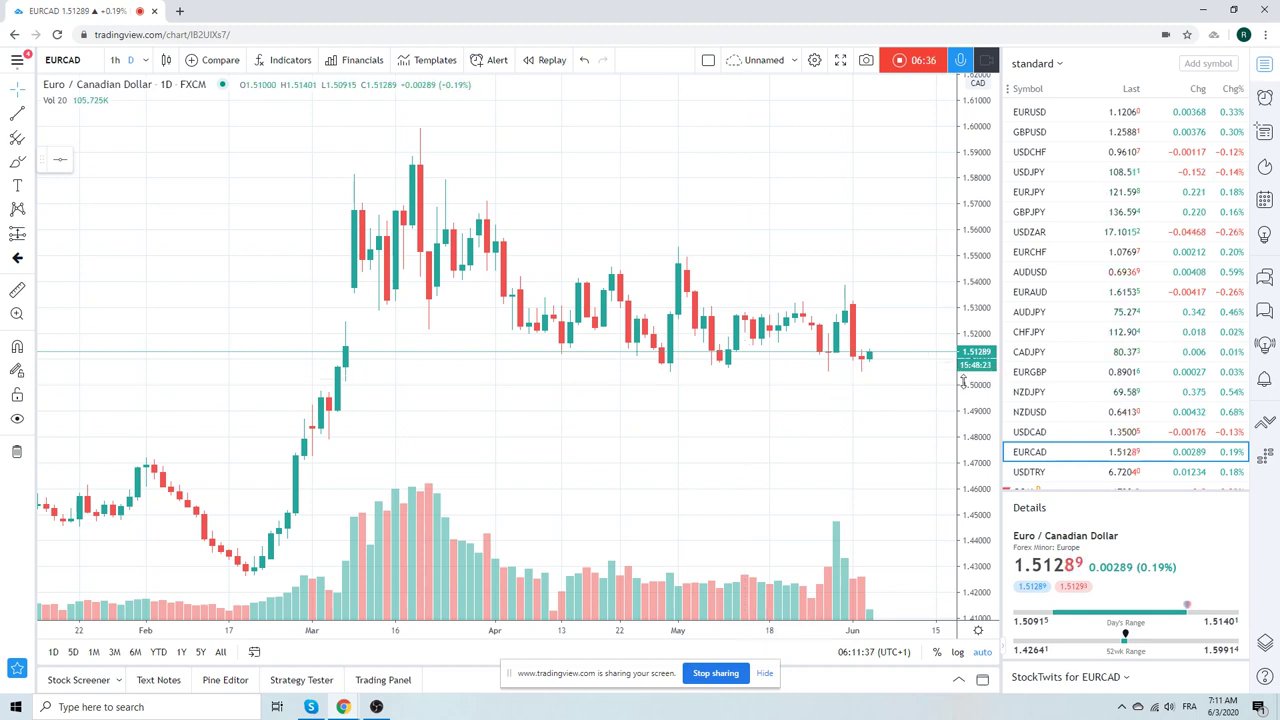
{"action": "scroll", "coordinate": [1071, 336], "scroll_direction": "down", "scroll_amount": 2}
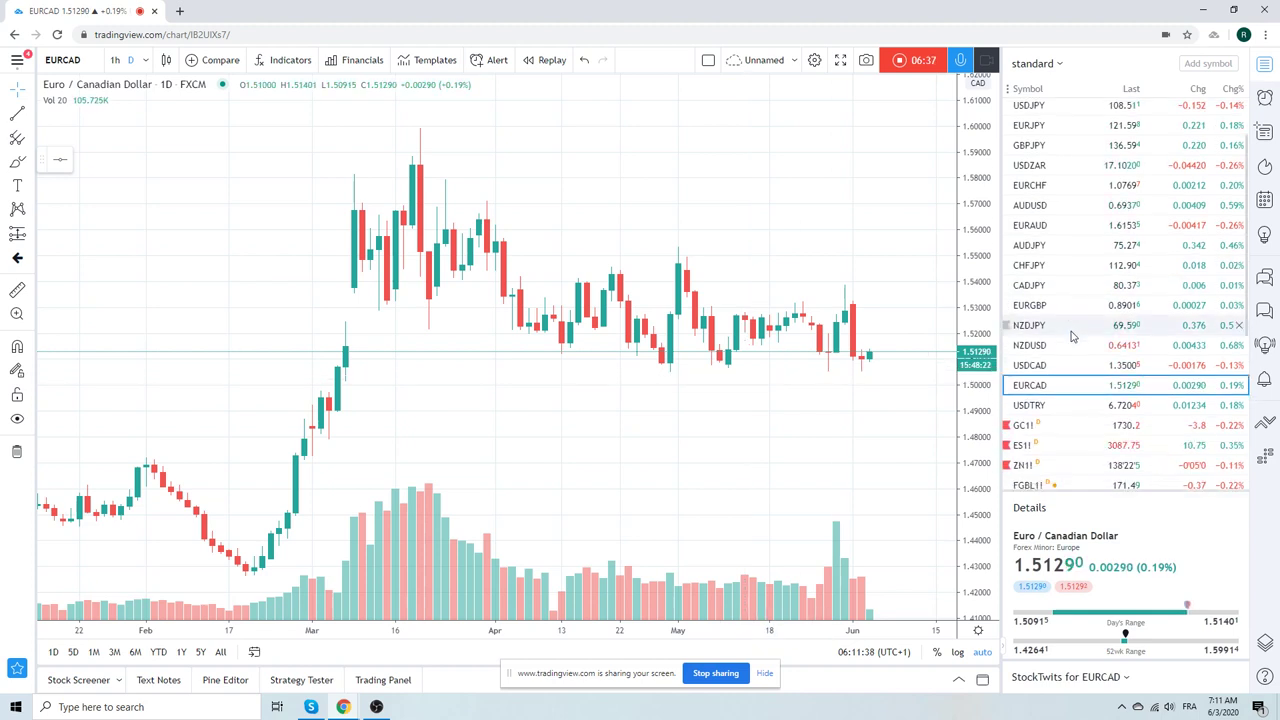
{"action": "left_click", "coordinate": [1071, 425]}
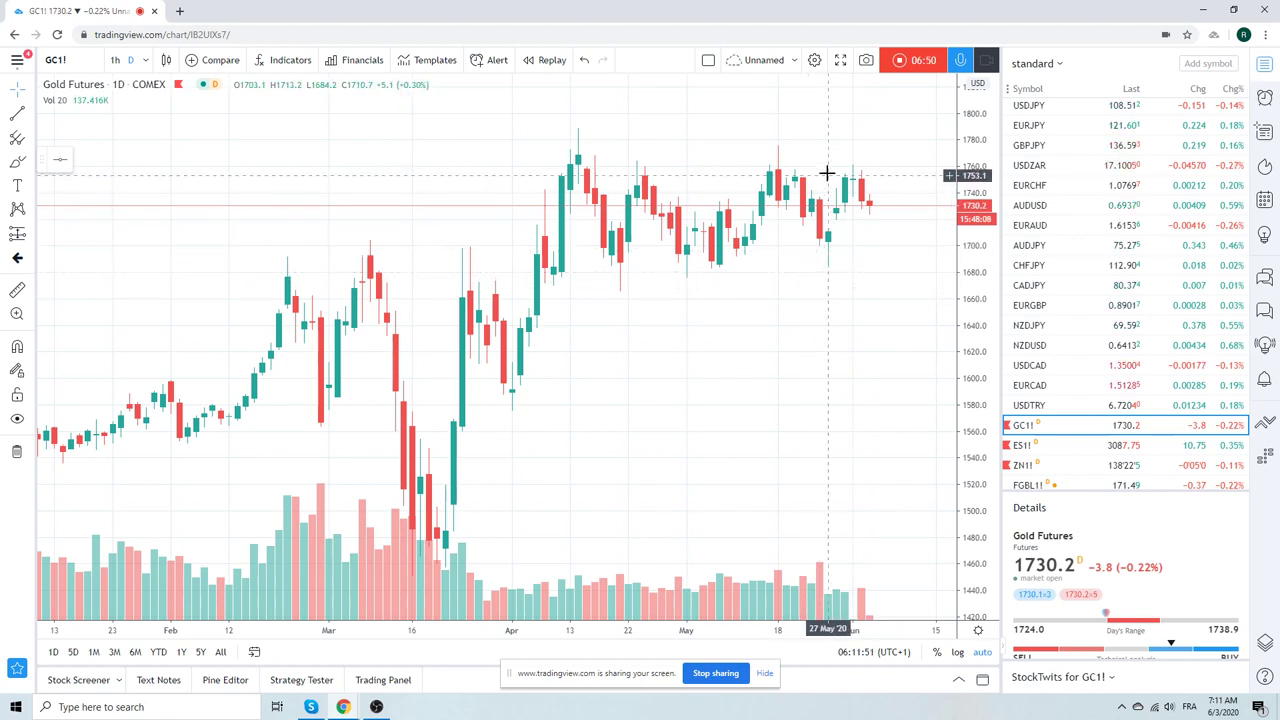
{"action": "scroll", "coordinate": [1043, 289], "scroll_direction": "down", "scroll_amount": 3}
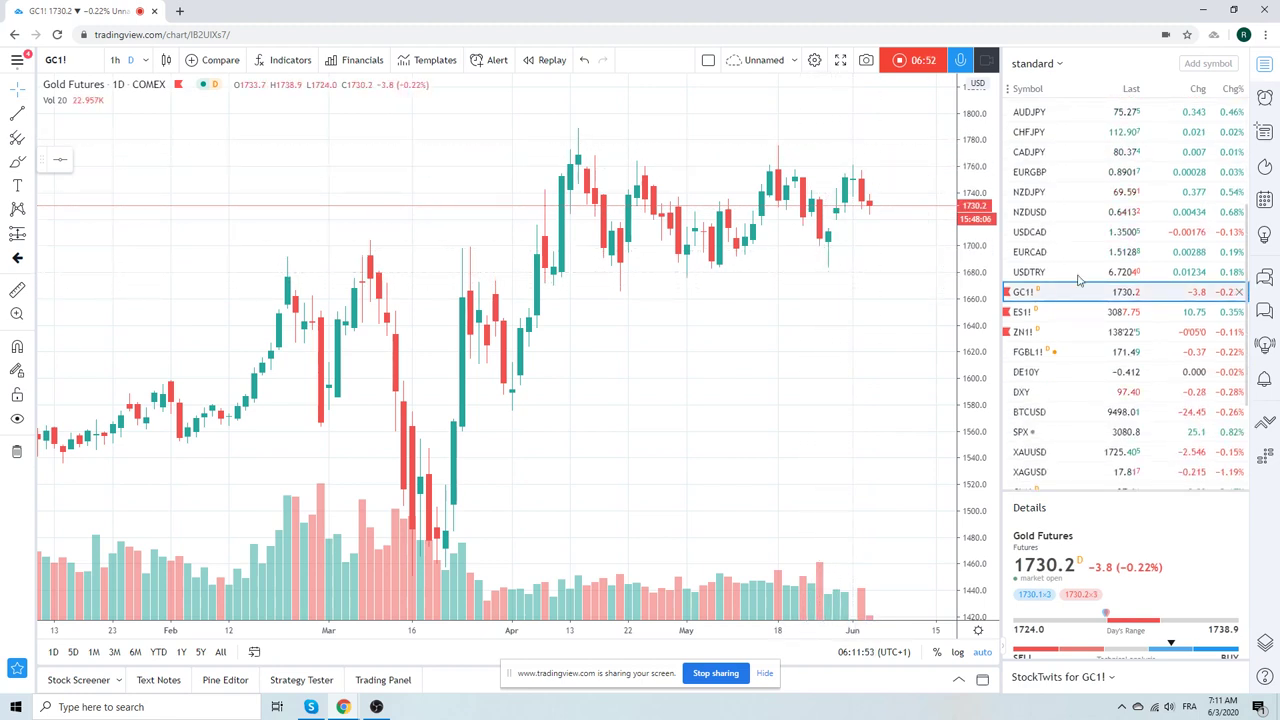
{"action": "scroll", "coordinate": [1108, 240], "scroll_direction": "down", "scroll_amount": 2}
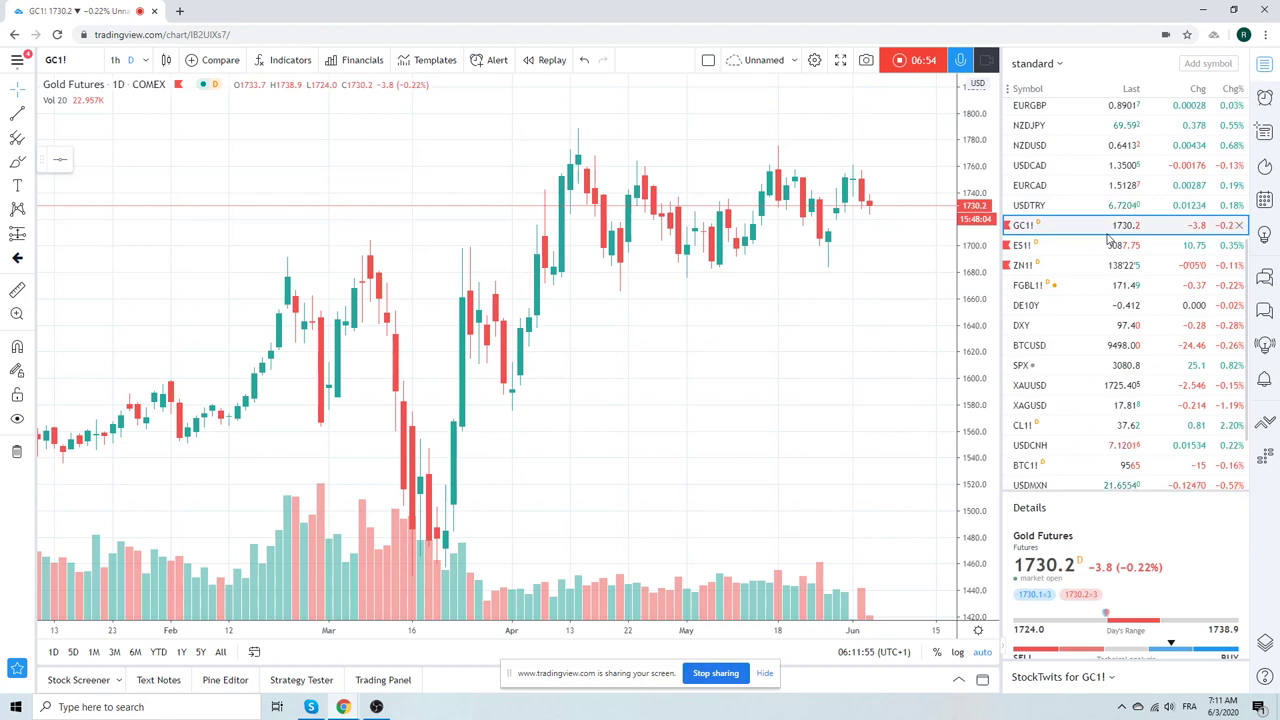
Load BTC1! and zoom out to show price history back to August.
{"action": "left_click", "coordinate": [1106, 468]}
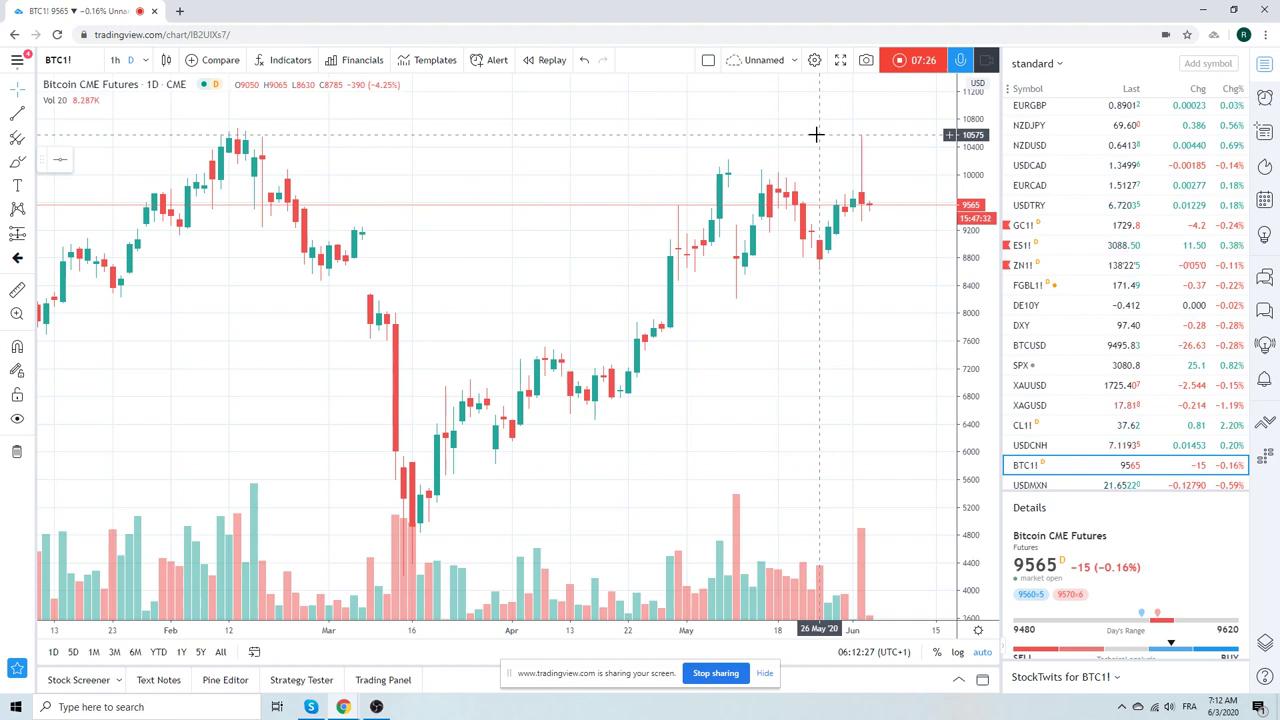
{"action": "scroll", "coordinate": [816, 134], "scroll_direction": "down", "scroll_amount": 5}
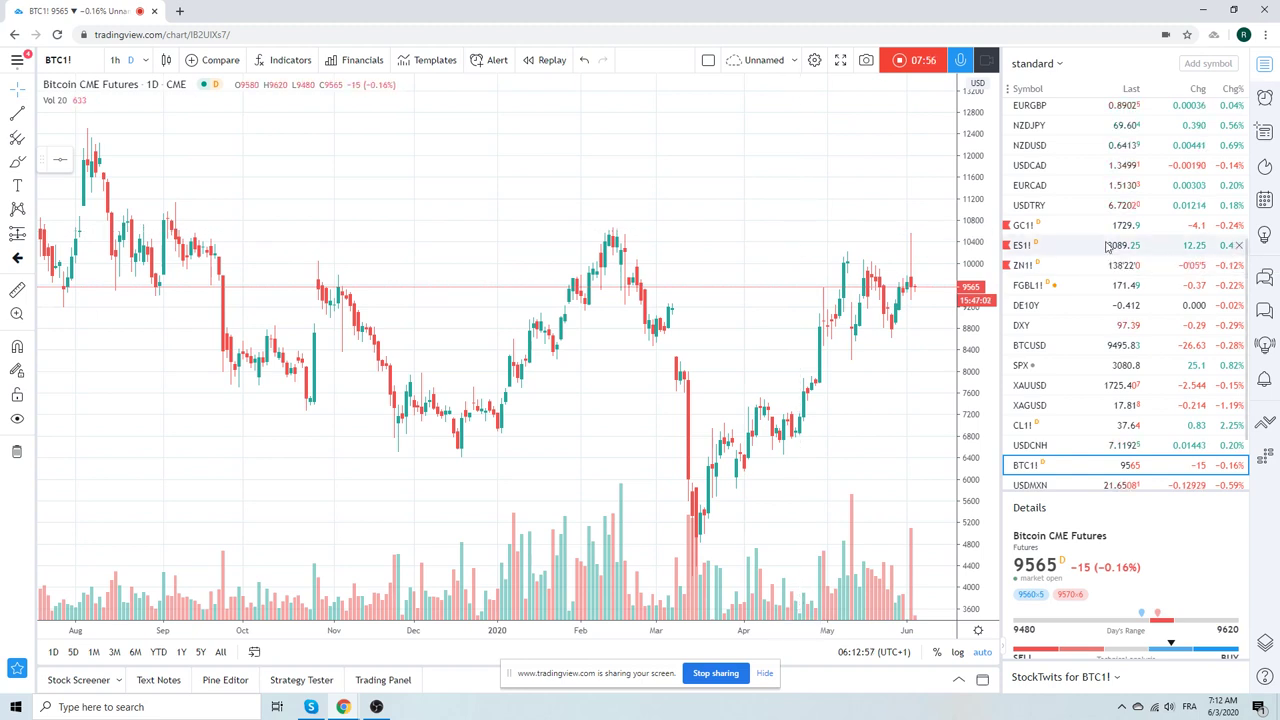
Load CL1! and zoom in to roughly February through June.
{"action": "left_click", "coordinate": [1059, 428]}
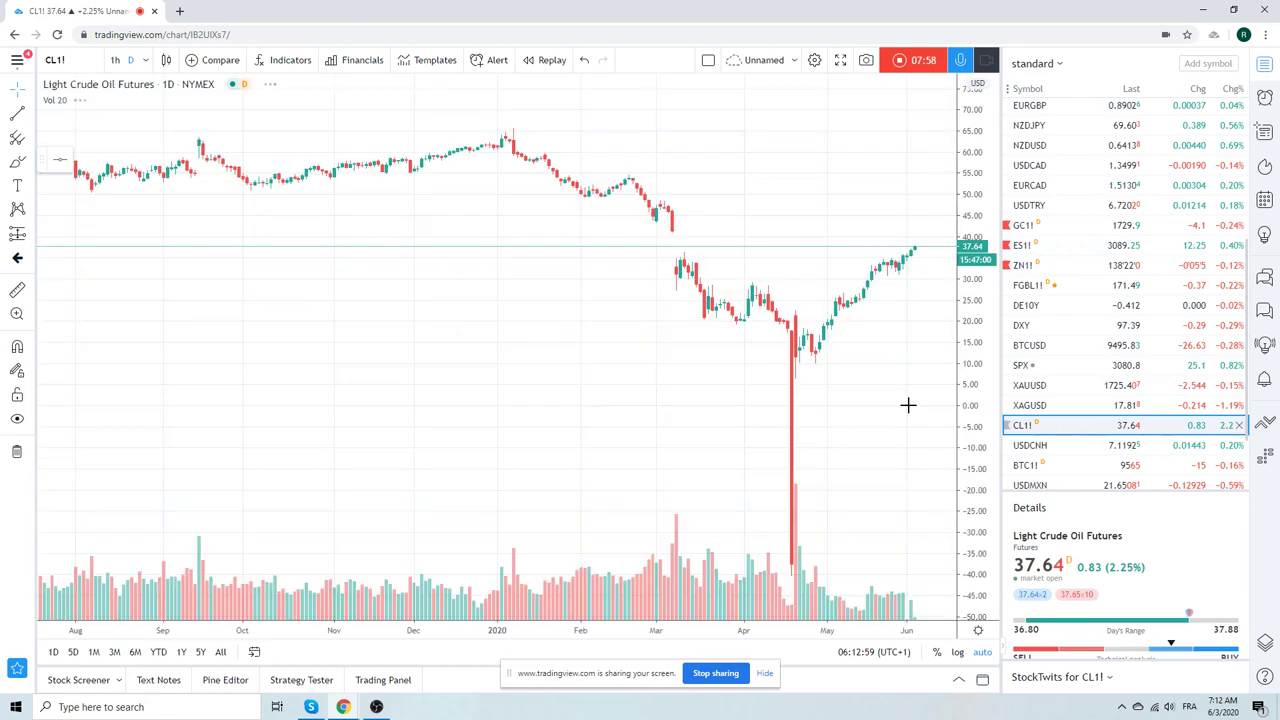
{"action": "scroll", "coordinate": [883, 380], "scroll_direction": "up", "scroll_amount": 4}
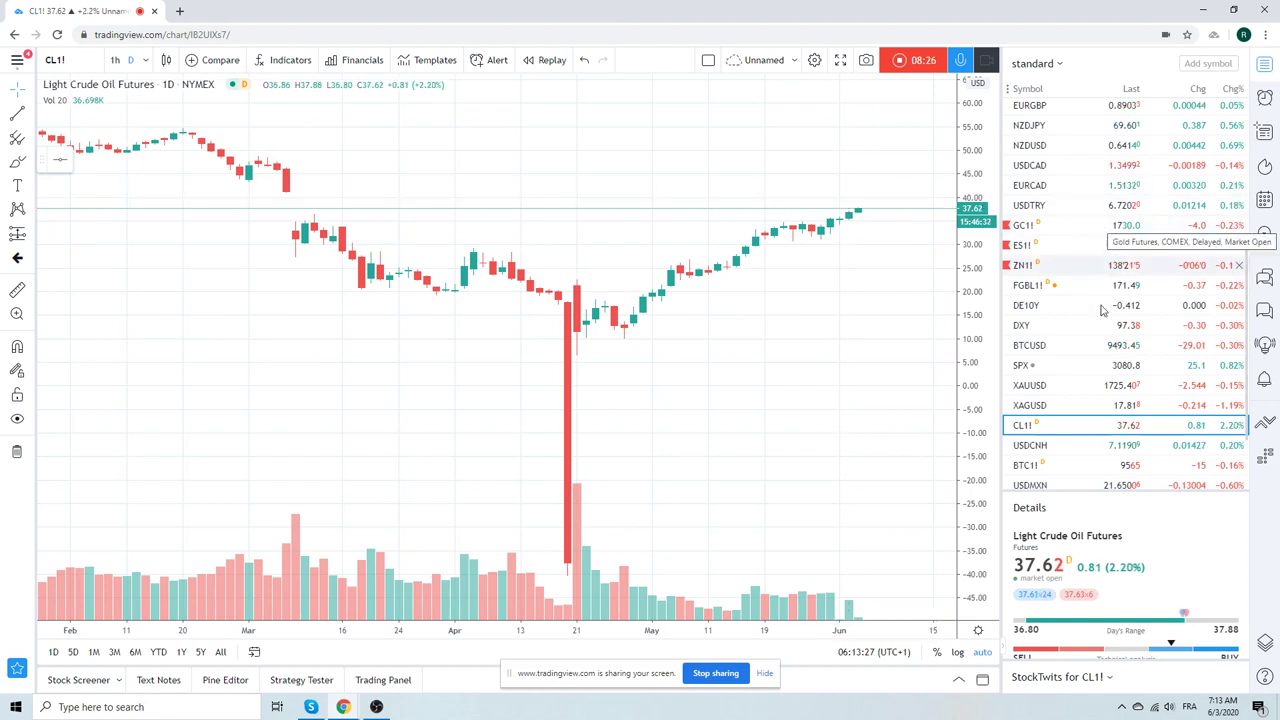
{"action": "scroll", "coordinate": [1115, 305], "scroll_direction": "up", "scroll_amount": 1}
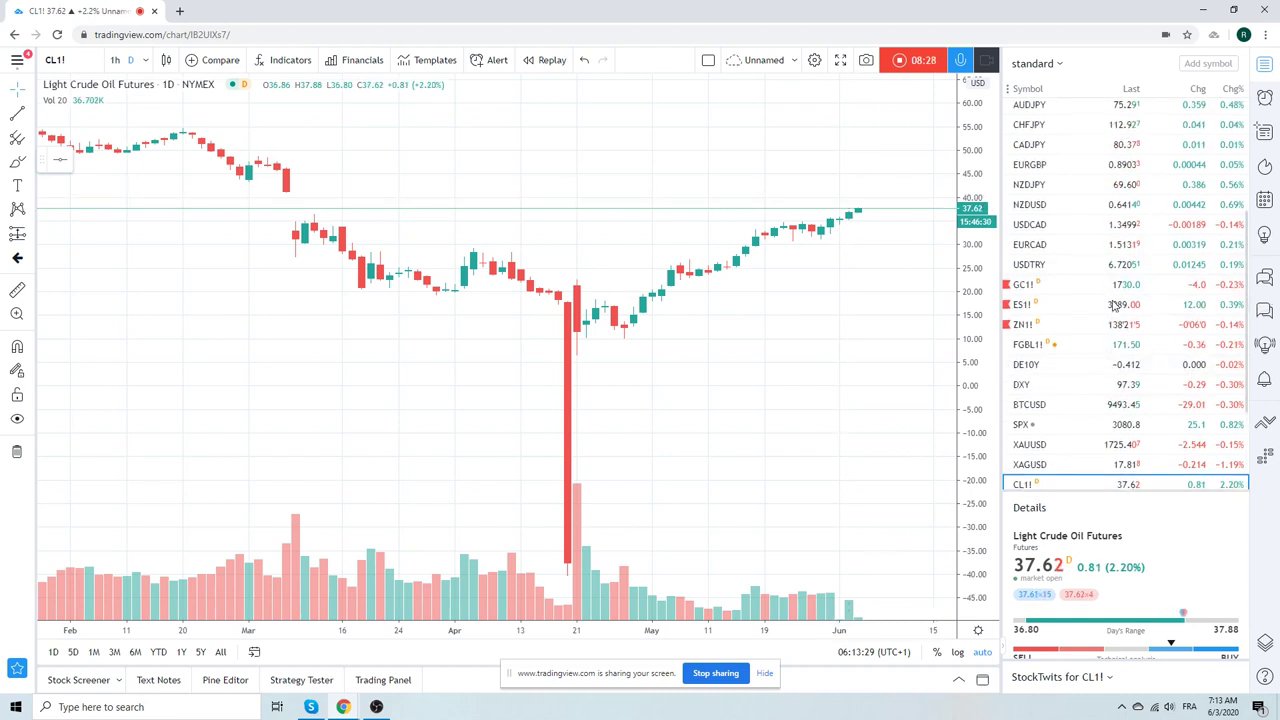
{"action": "scroll", "coordinate": [1115, 305], "scroll_direction": "up", "scroll_amount": 3}
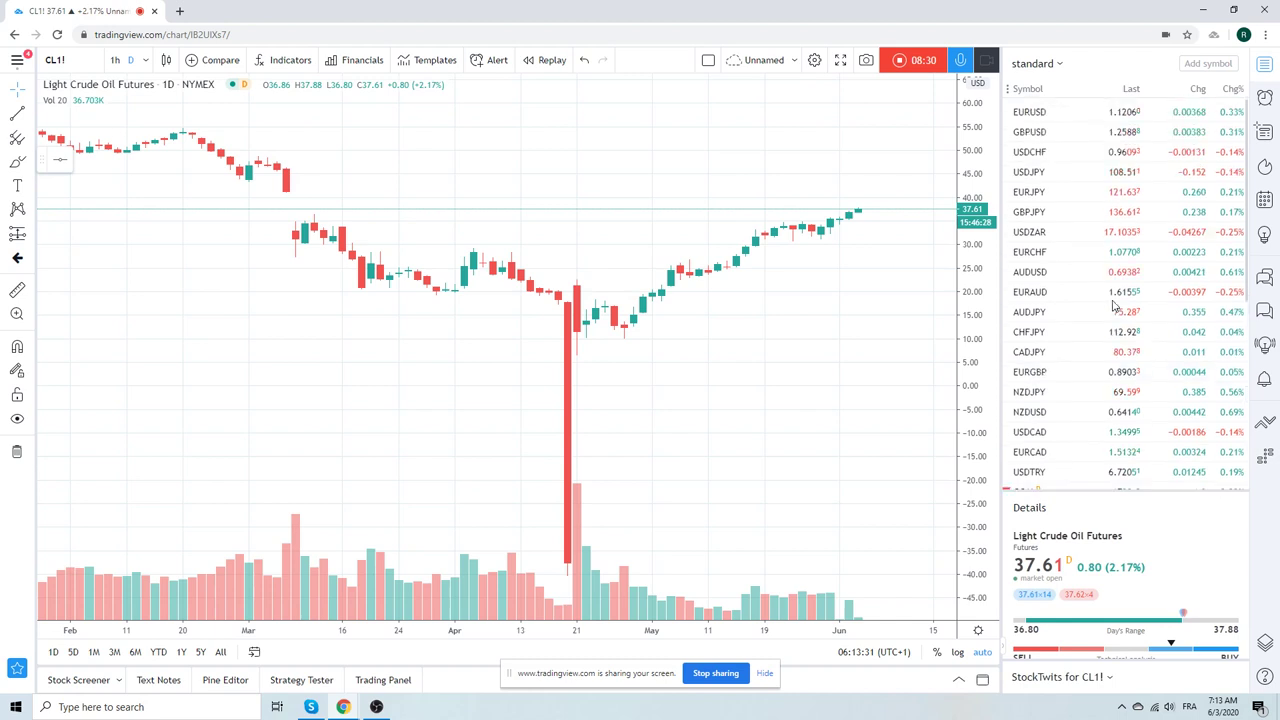
Load the USDJPY daily chart from the watchlist, then scroll the list down.
{"action": "left_click", "coordinate": [1040, 178]}
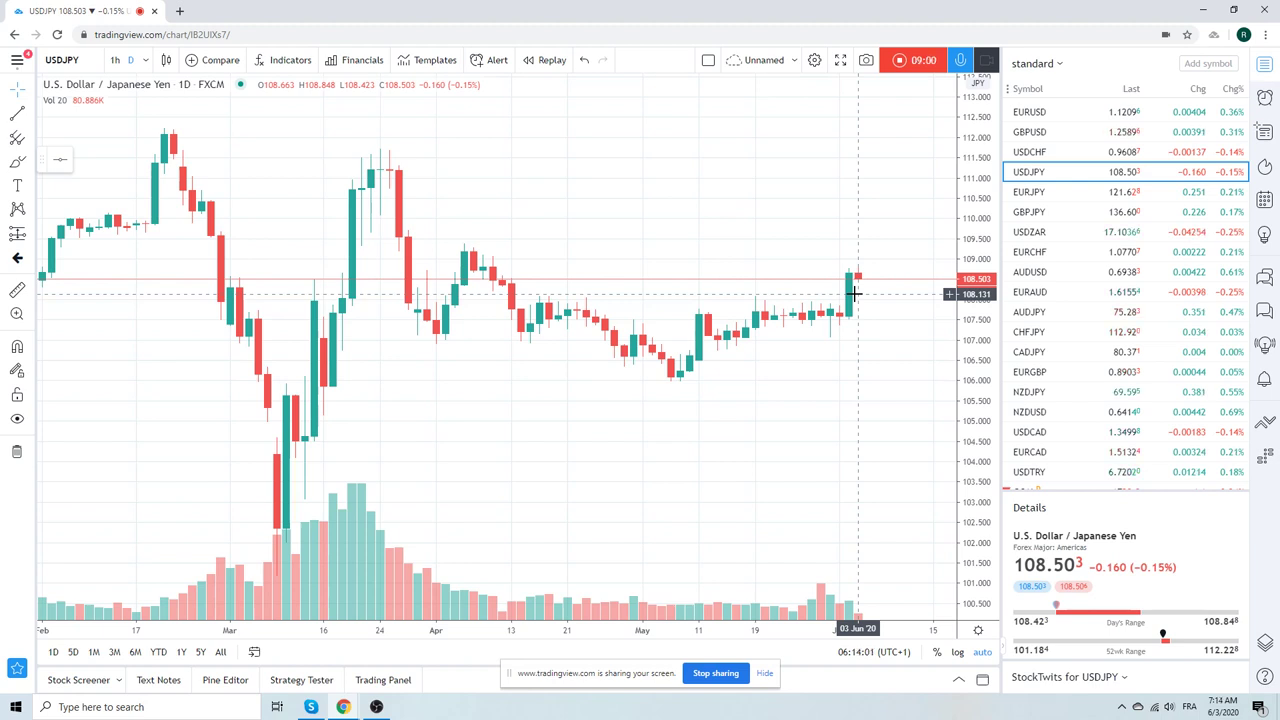
{"action": "scroll", "coordinate": [1090, 265], "scroll_direction": "down", "scroll_amount": 3}
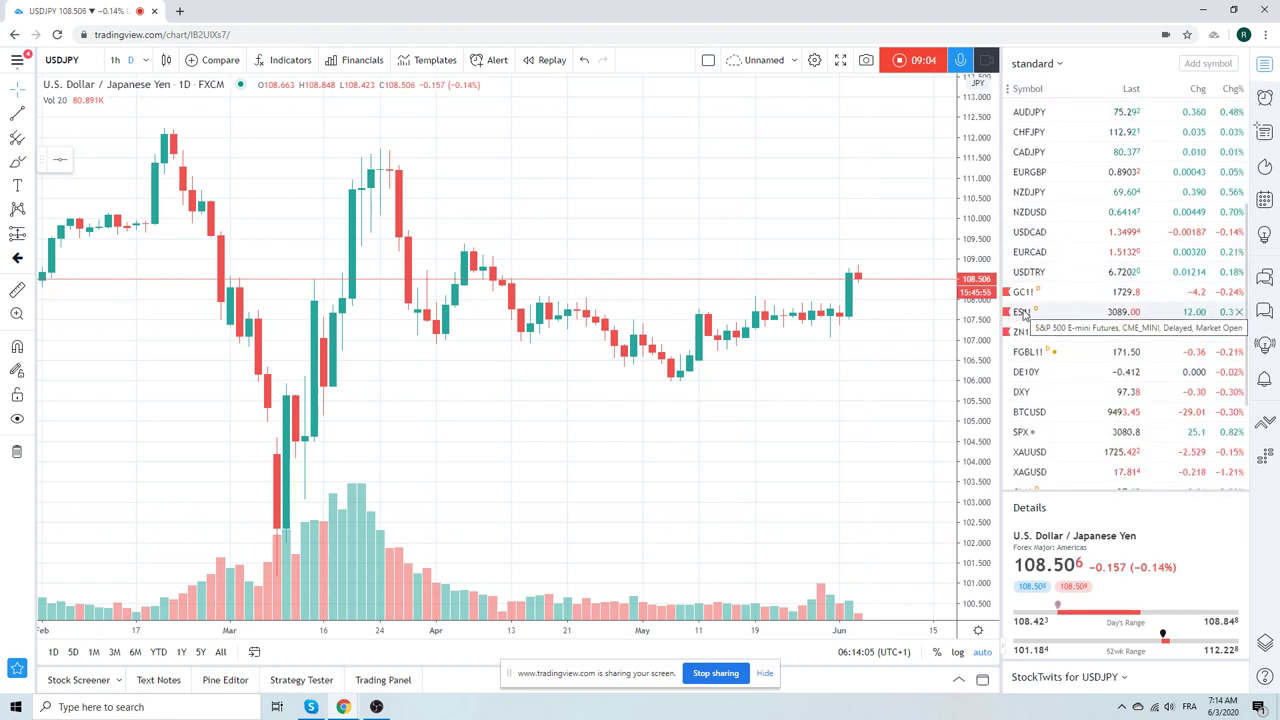
Load the ES1! daily chart from the watchlist.
{"action": "left_click", "coordinate": [1024, 314]}
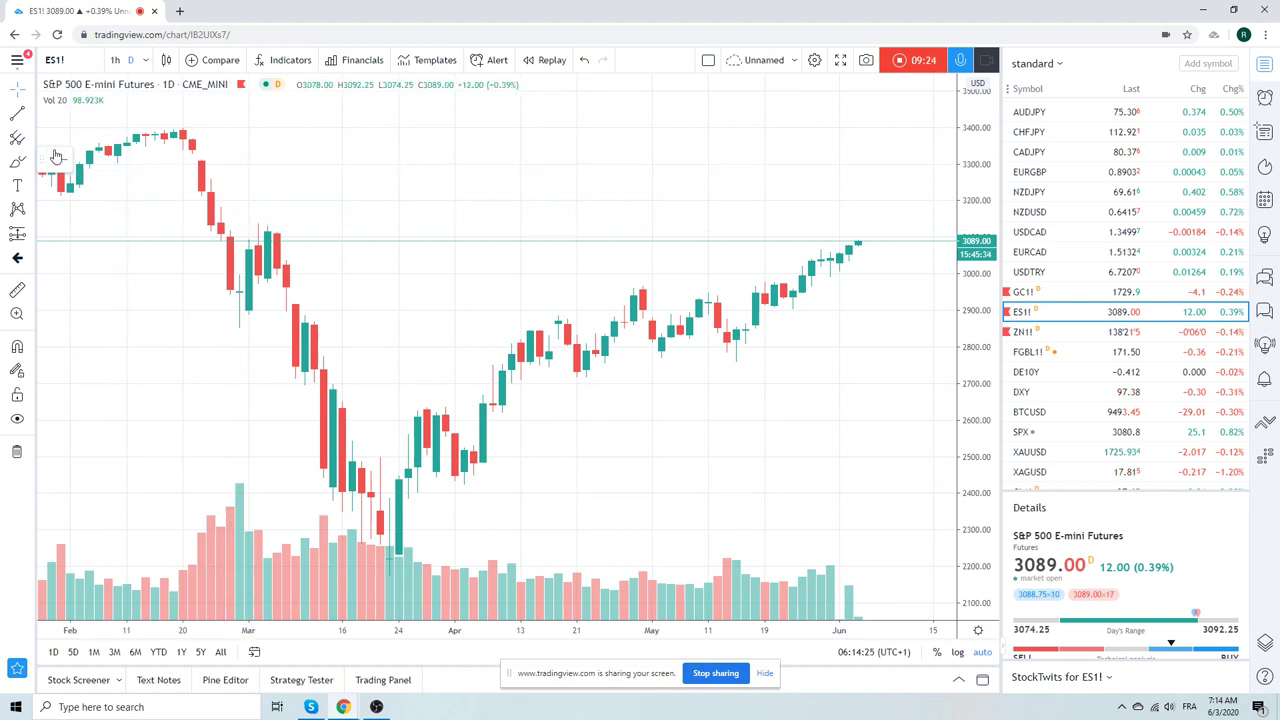
Draw an Extended line from the 24 March low to the 20 May low.
{"action": "left_click", "coordinate": [35, 117]}
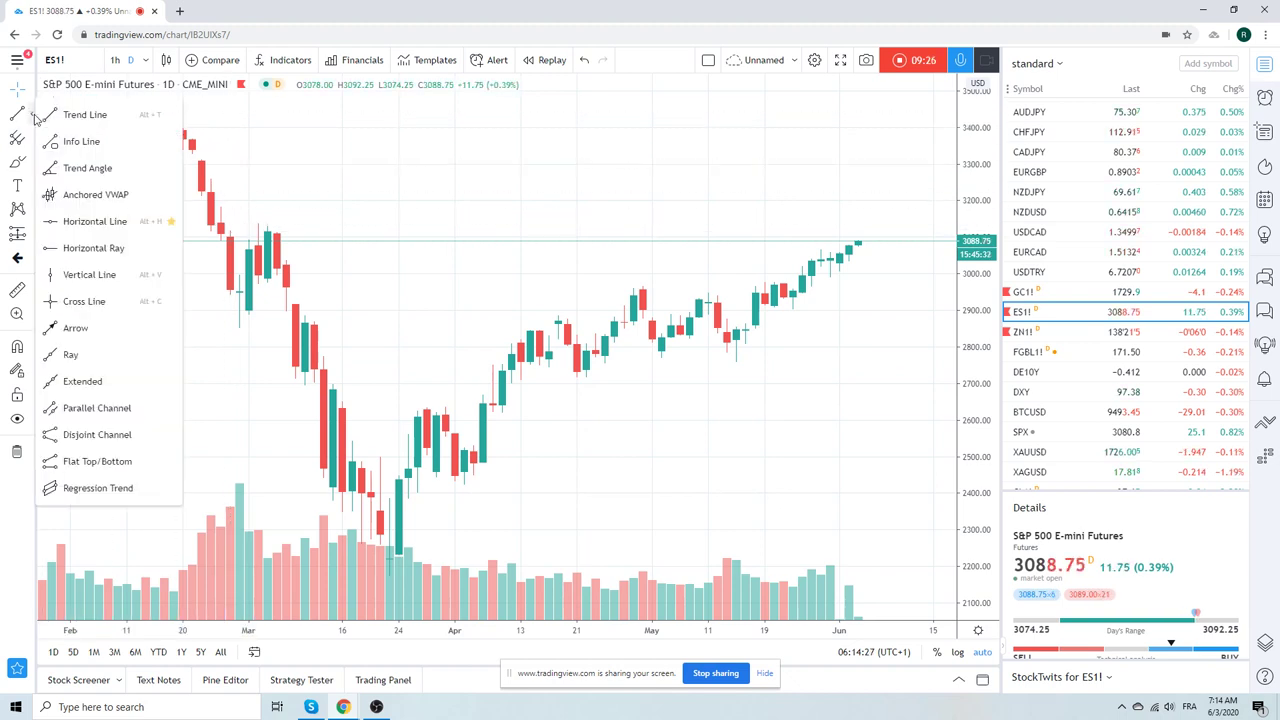
{"action": "left_click", "coordinate": [131, 381]}
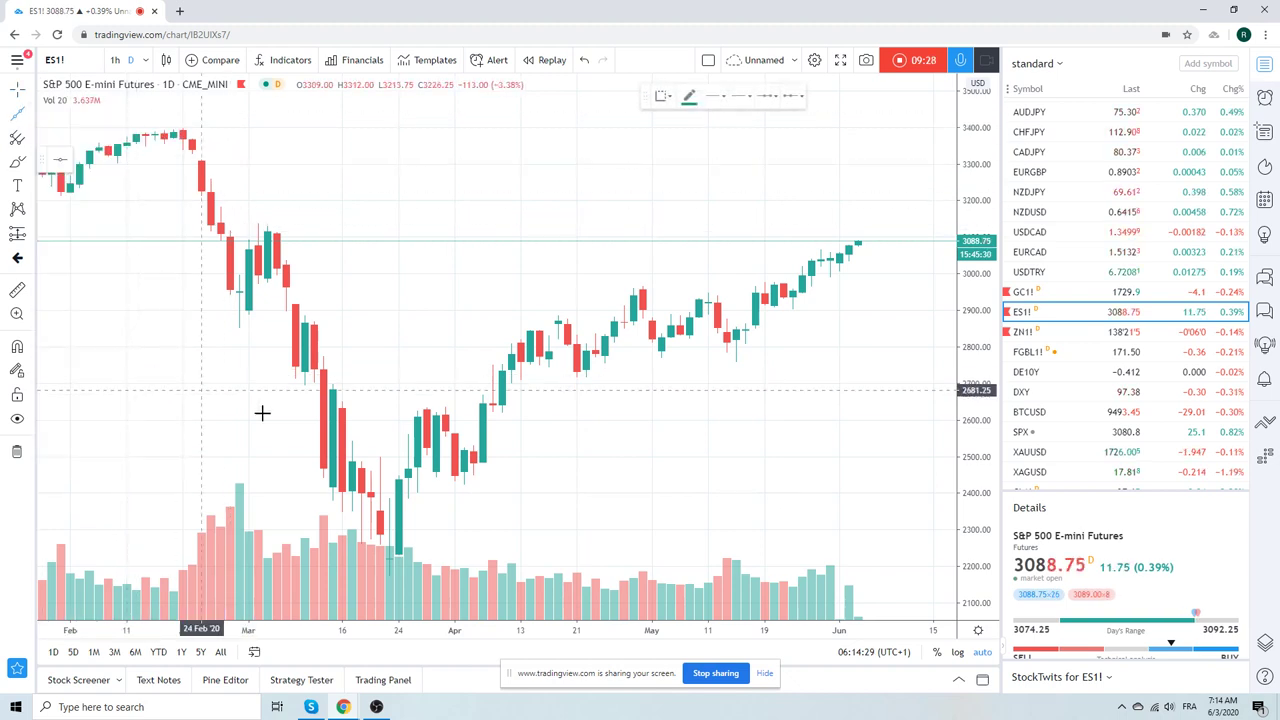
{"action": "left_click", "coordinate": [400, 556]}
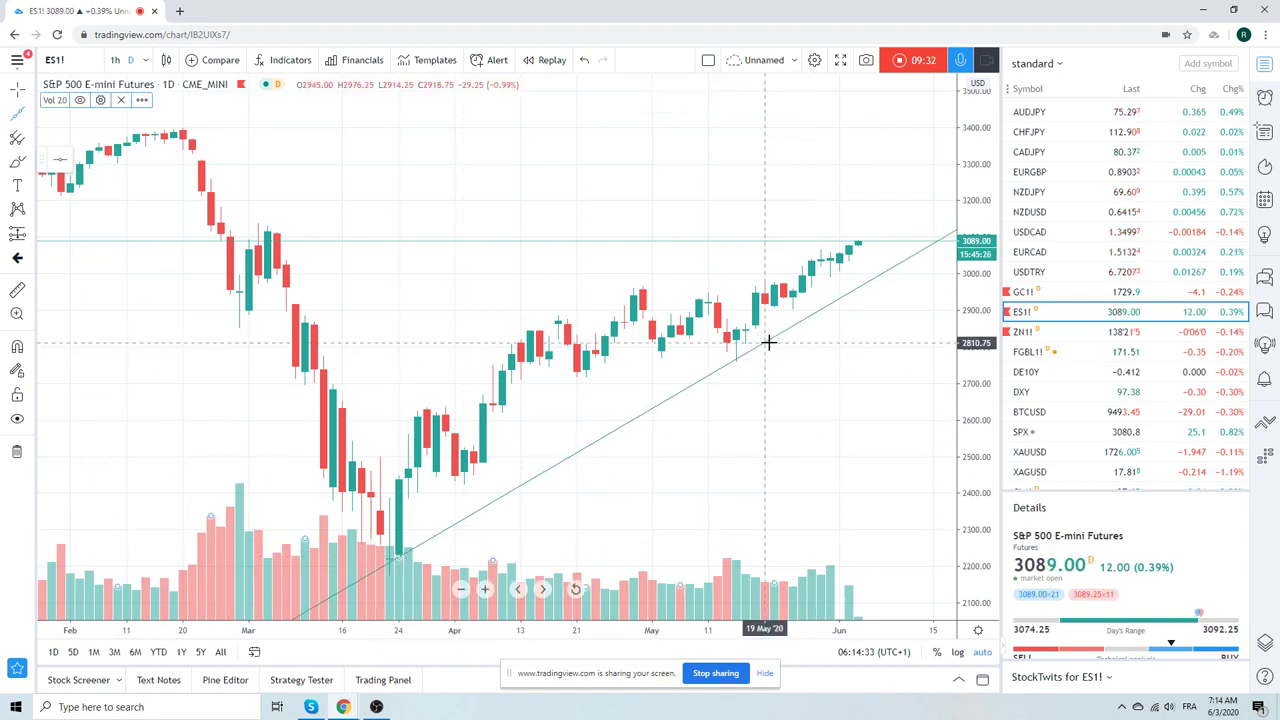
{"action": "left_click", "coordinate": [770, 340]}
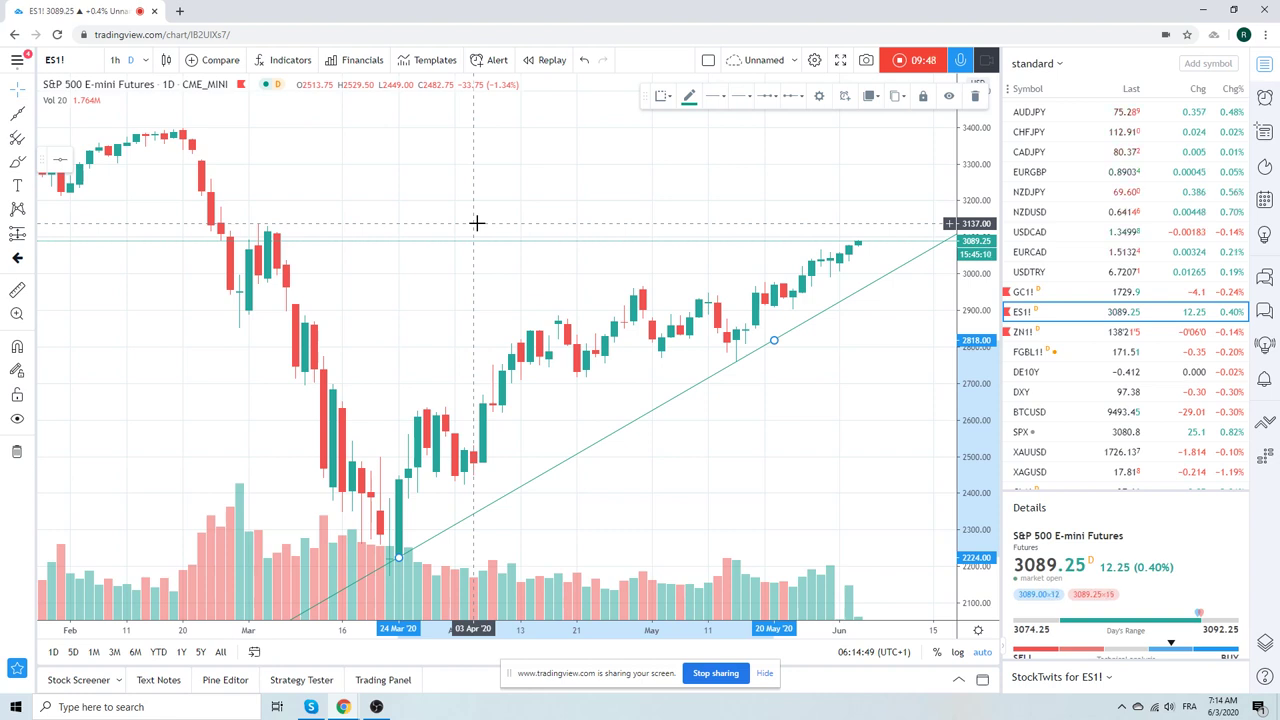
{"action": "scroll", "coordinate": [477, 222], "scroll_direction": "down", "scroll_amount": 1}
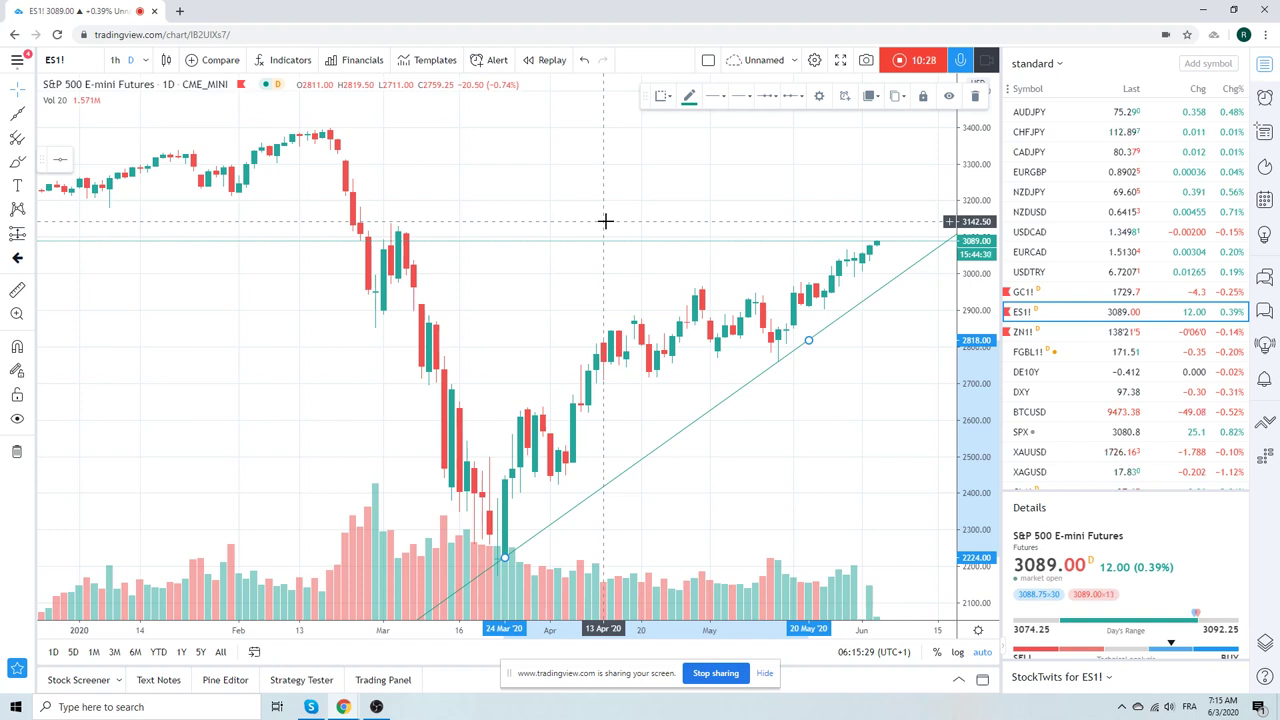
Deselect the trend line, load the FXCM EURCAD daily chart from the watchlist, and adjust its zoom.
{"action": "left_click", "coordinate": [690, 173]}
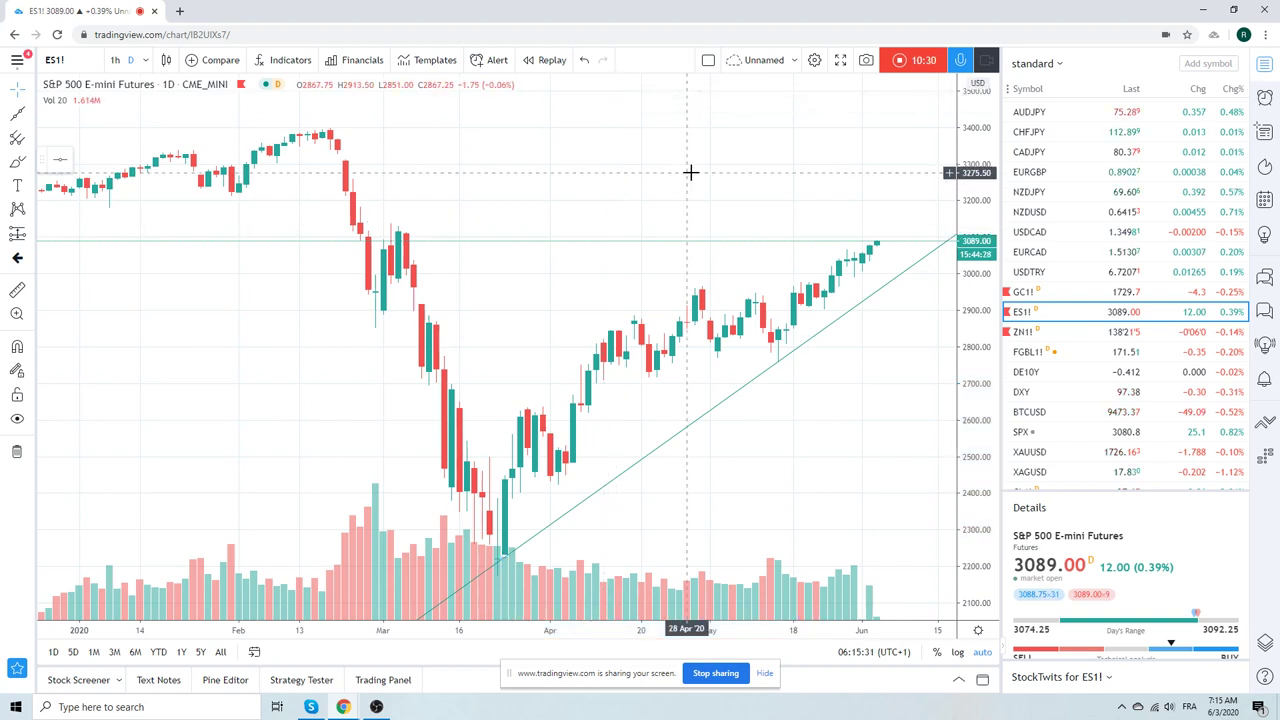
{"action": "left_click", "coordinate": [1047, 252]}
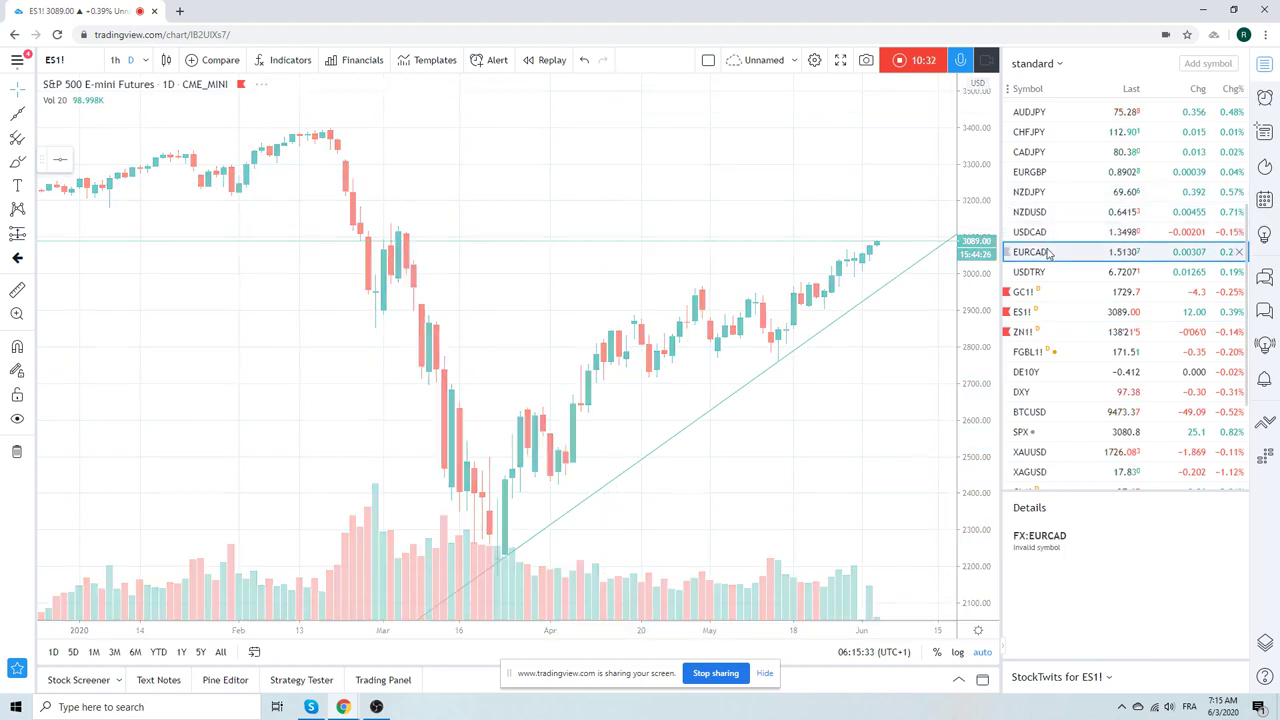
{"action": "scroll", "coordinate": [735, 172], "scroll_direction": "down", "scroll_amount": 2}
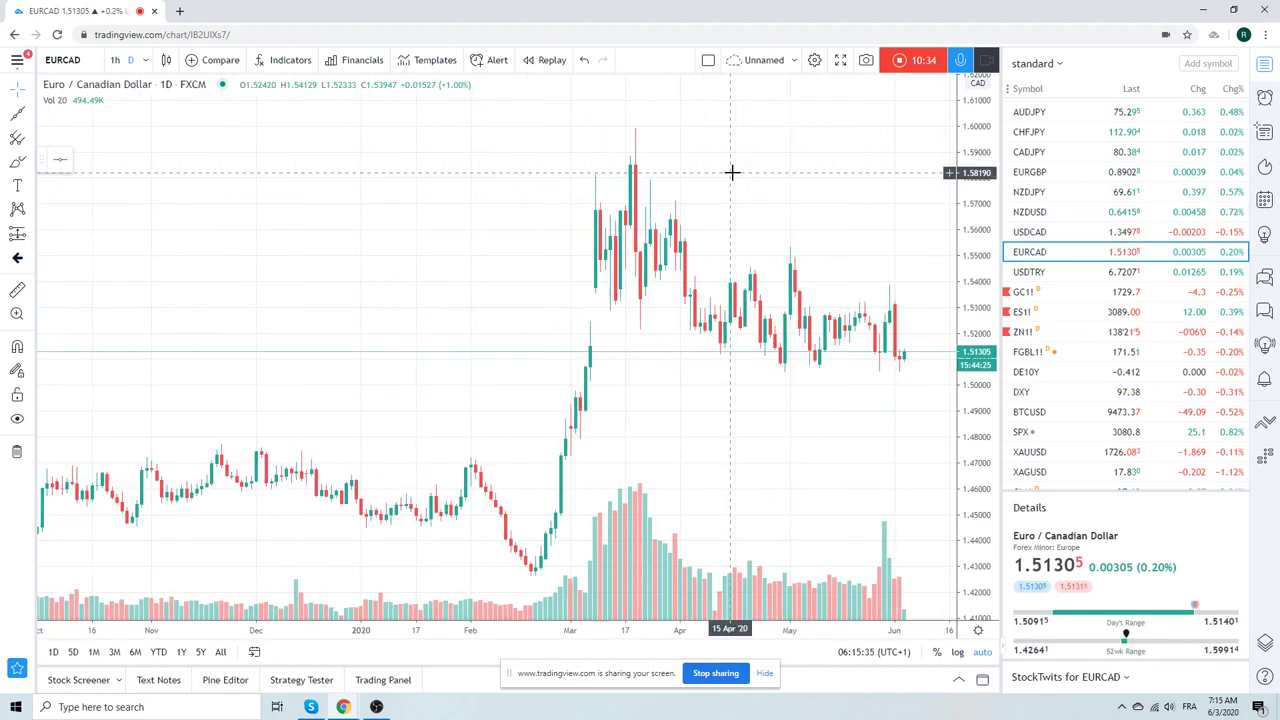
{"action": "scroll", "coordinate": [732, 172], "scroll_direction": "up", "scroll_amount": 2}
{"action": "scroll", "coordinate": [732, 172], "scroll_direction": "down", "scroll_amount": 2}
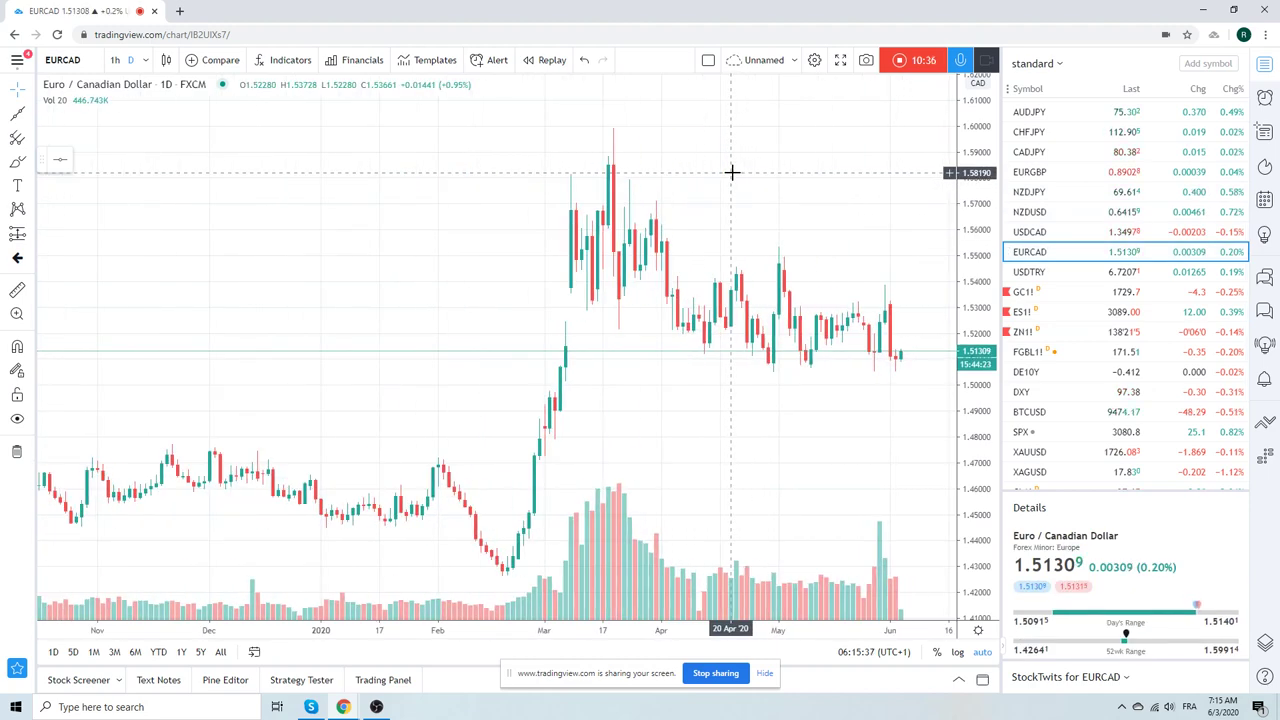